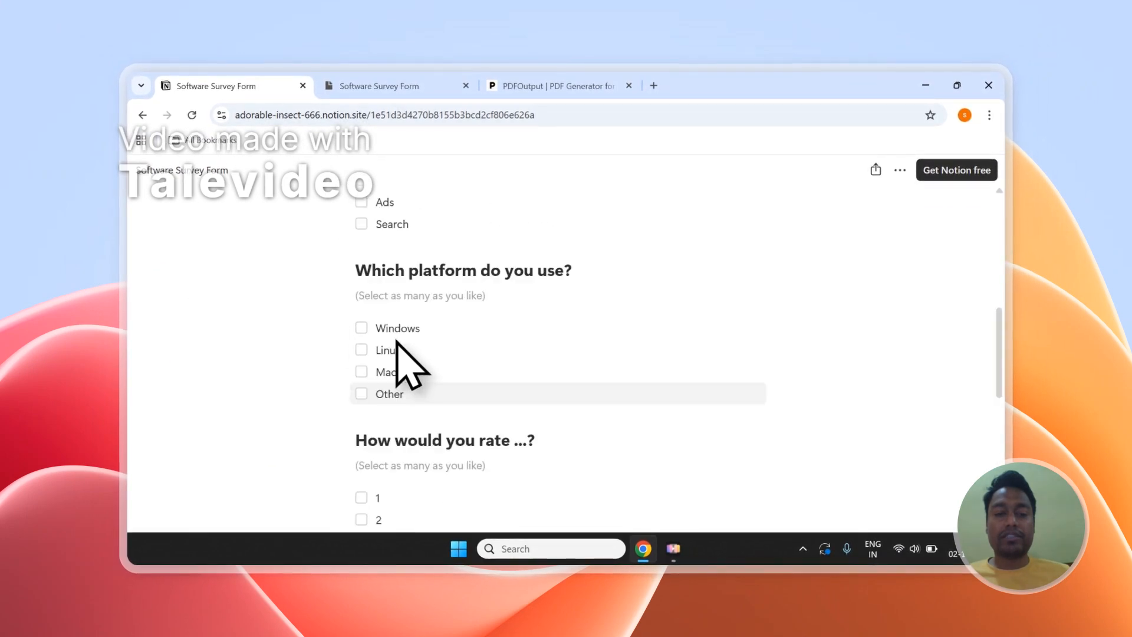
Step: Review the published Software Survey Form through to its final comments question and select the page's web address
scroll(396, 341, down, 10)
scroll(398, 336, down, 8)
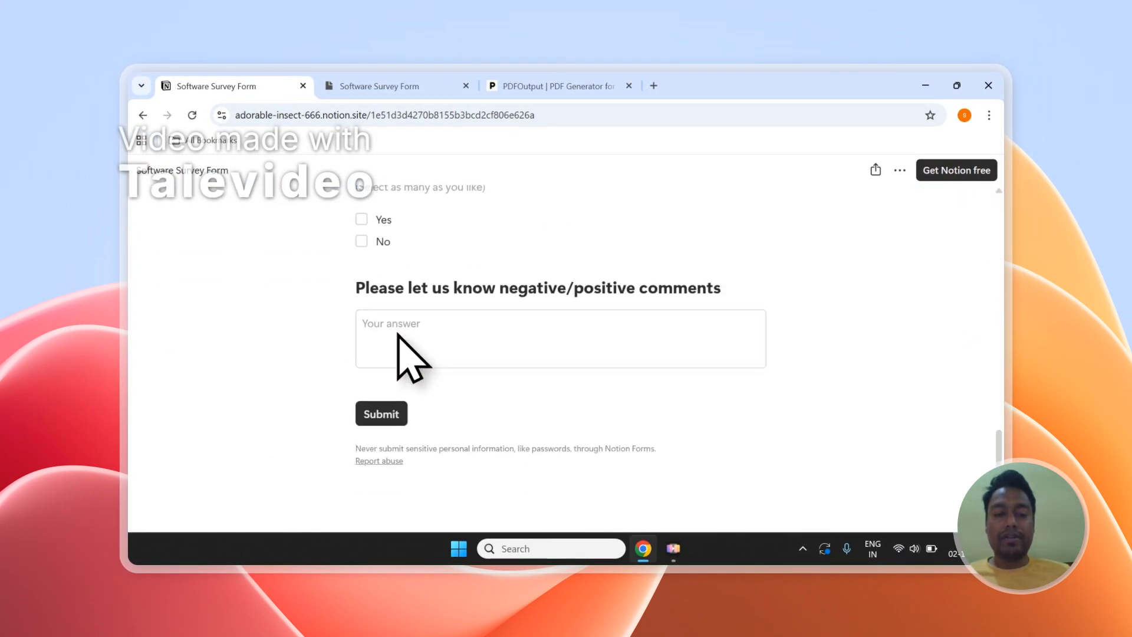
click(391, 116)
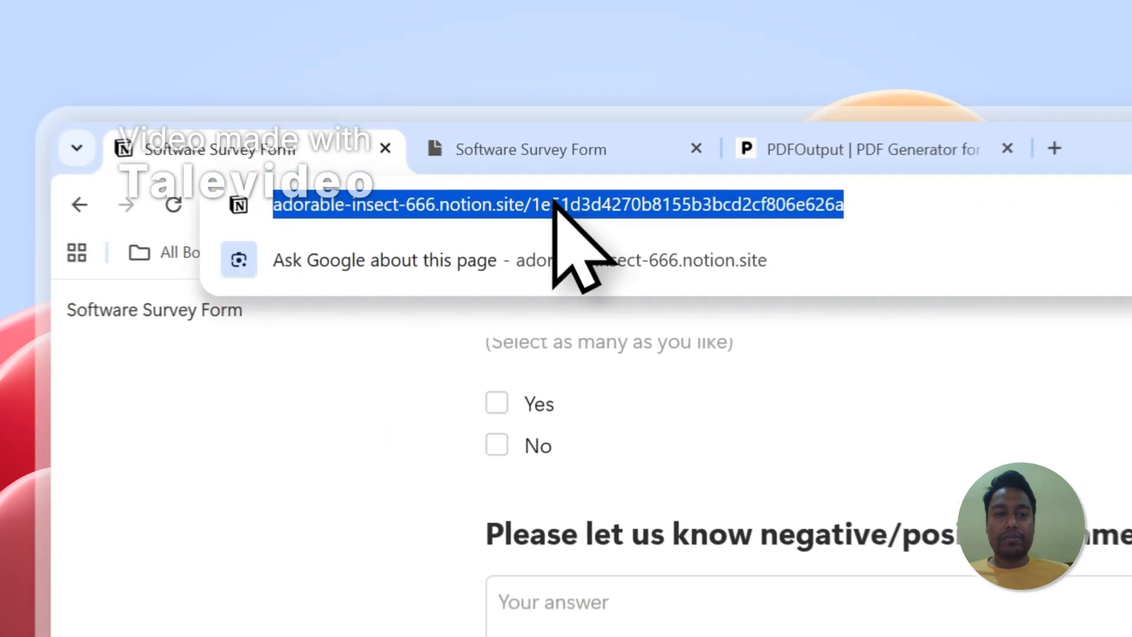
Step: Switch to the Software Survey Form responses in Notion, select Entry-1 and Entry-2, and clear the selection
click(393, 87)
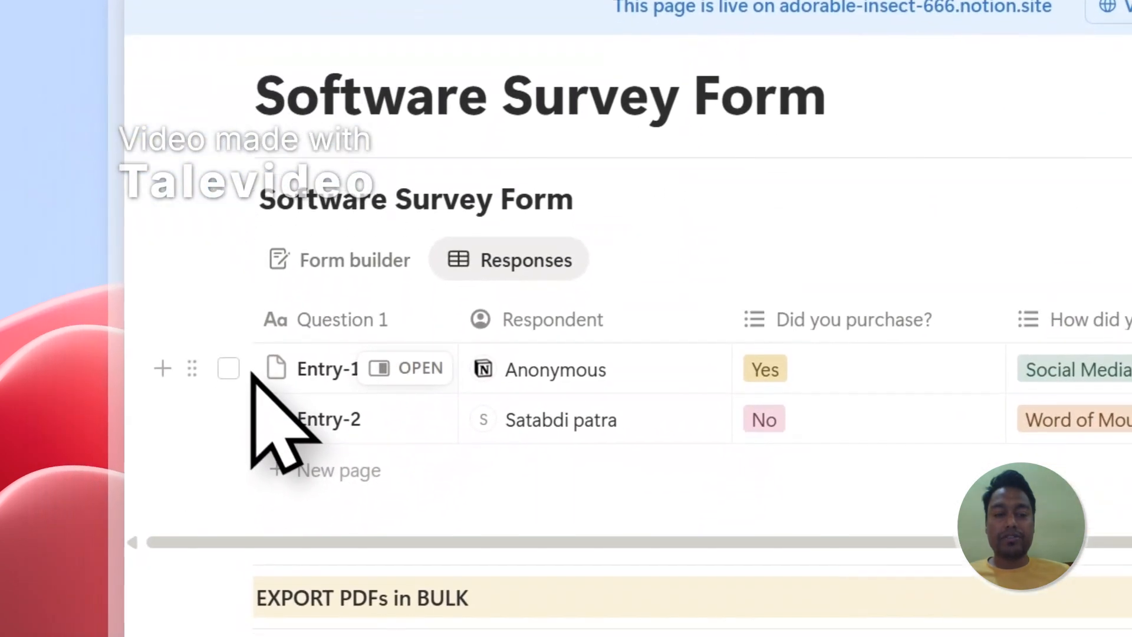
click(204, 591)
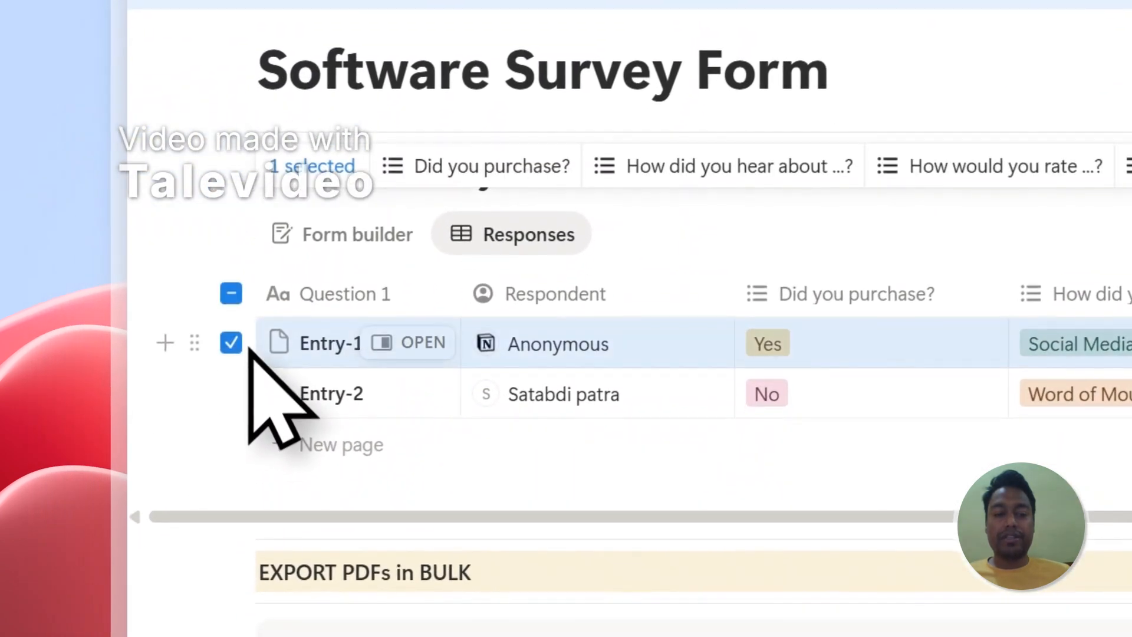
click(204, 635)
click(233, 293)
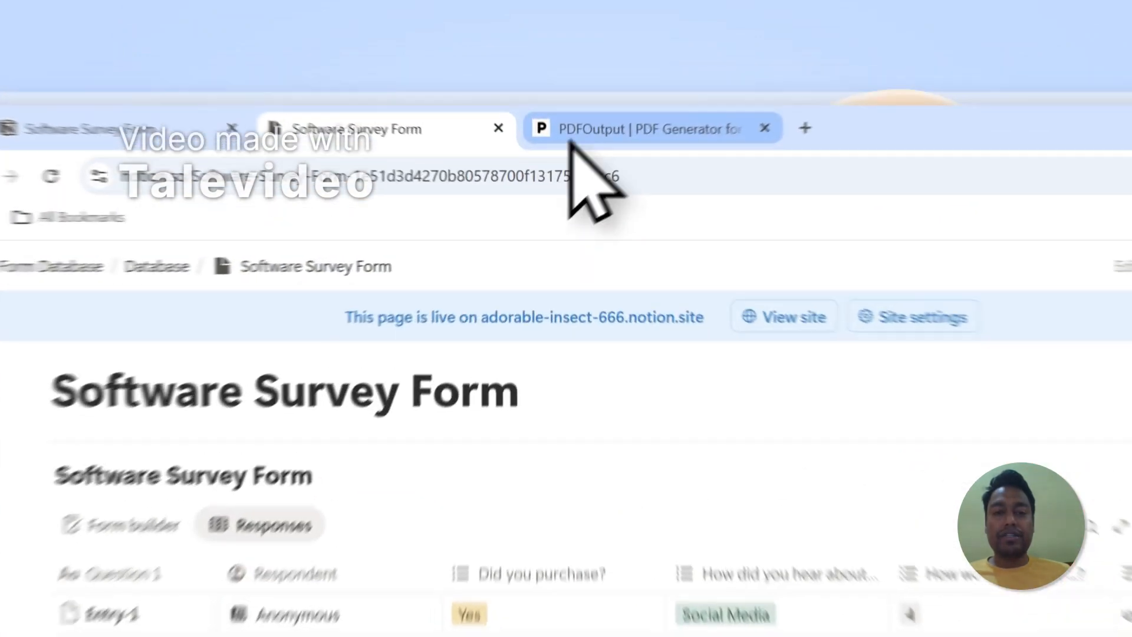
Step: Examine the PDFOutput home page headline, highlighting the words PDFs, Google Docs and Notion Database
click(510, 90)
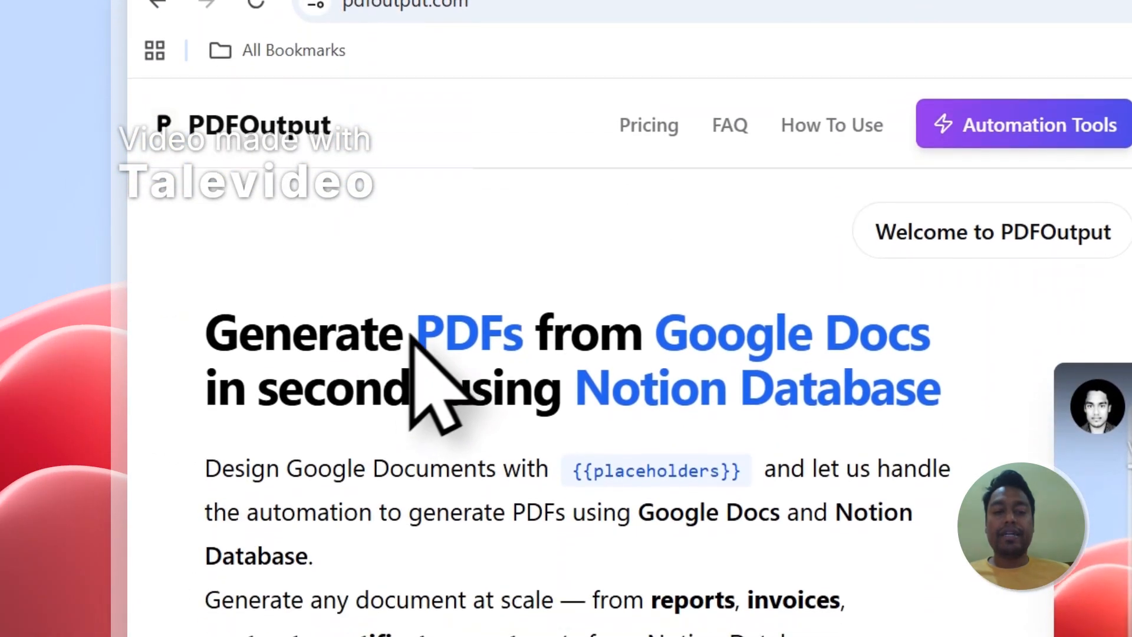
drag(412, 548, 497, 548)
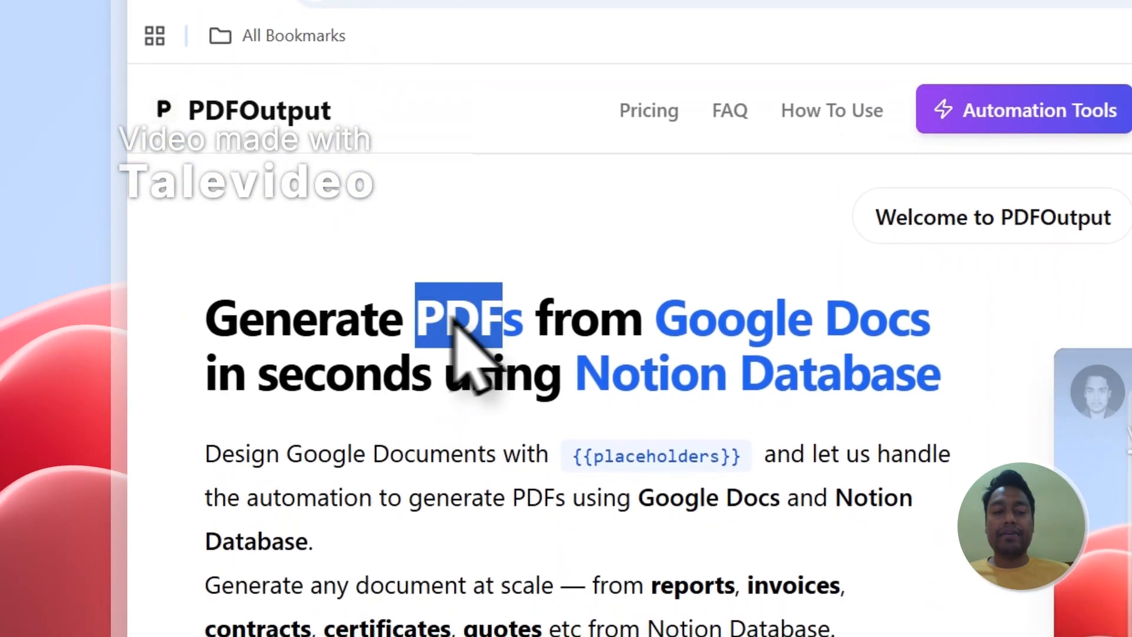
drag(441, 318, 528, 309)
drag(655, 319, 934, 323)
drag(575, 378, 954, 383)
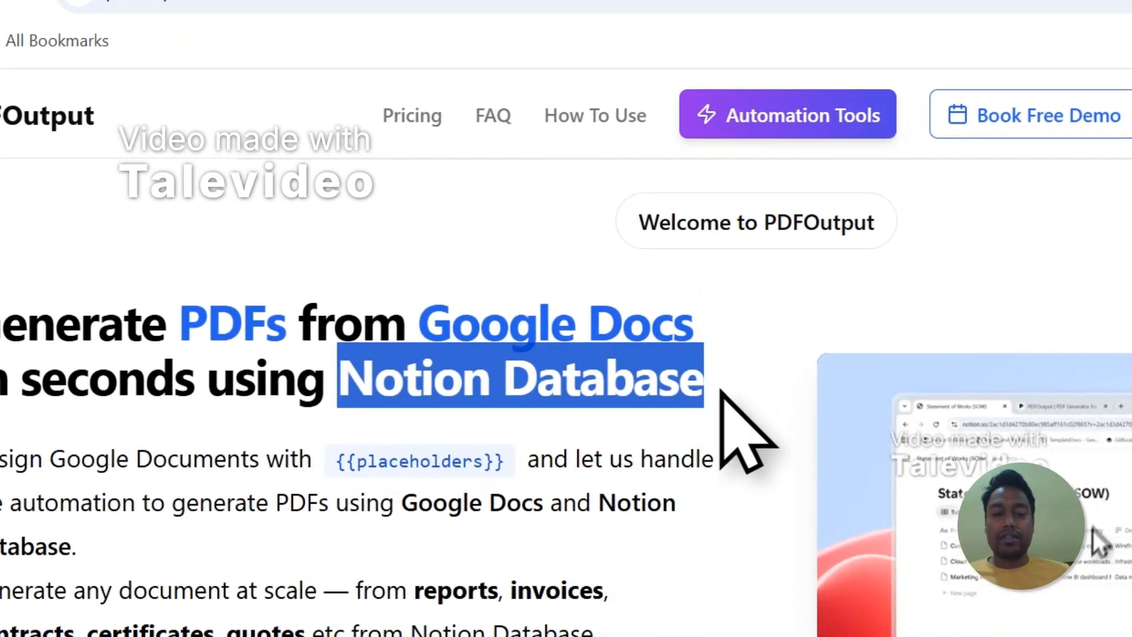
click(560, 354)
drag(418, 324, 694, 346)
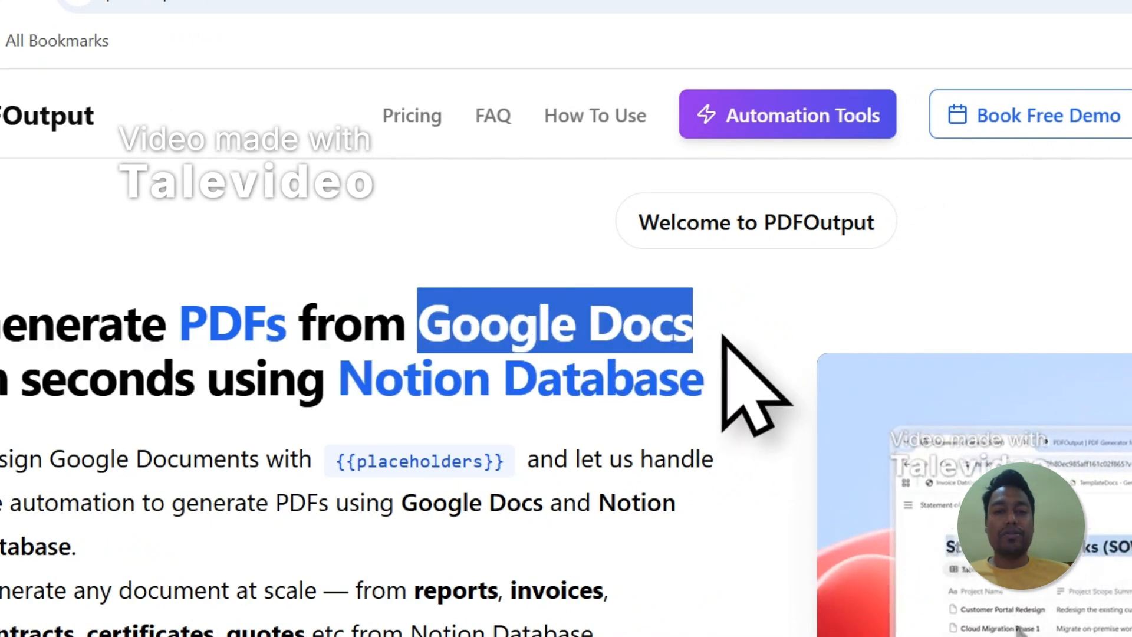
Step: Mark both survey response entries in Notion once more, unmark them, and return to the PDFOutput home page
click(548, 100)
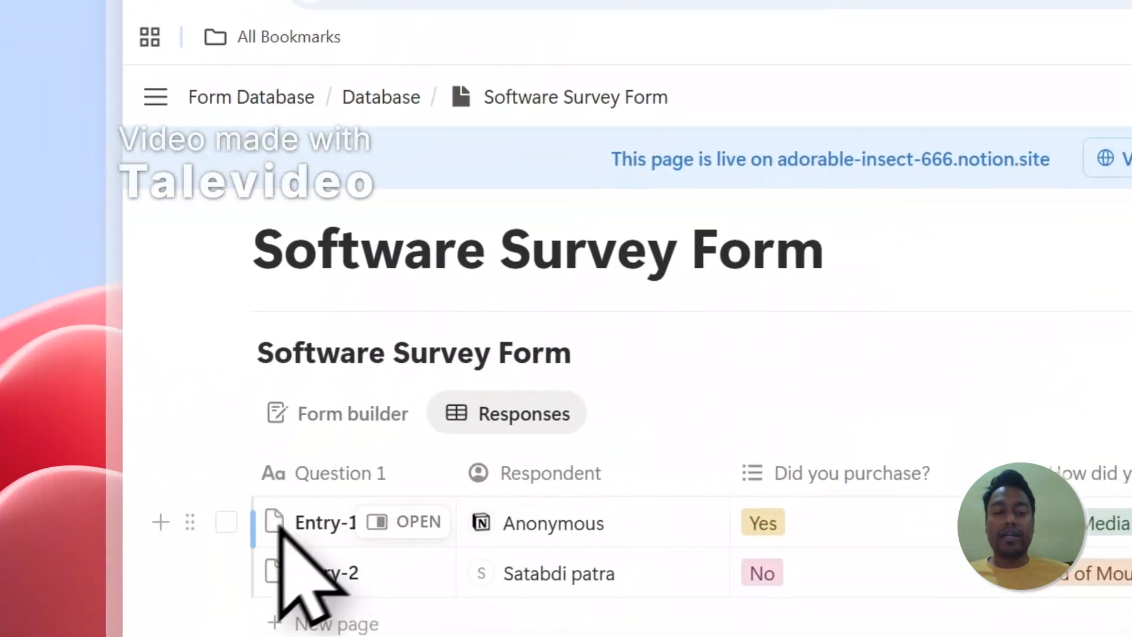
click(181, 612)
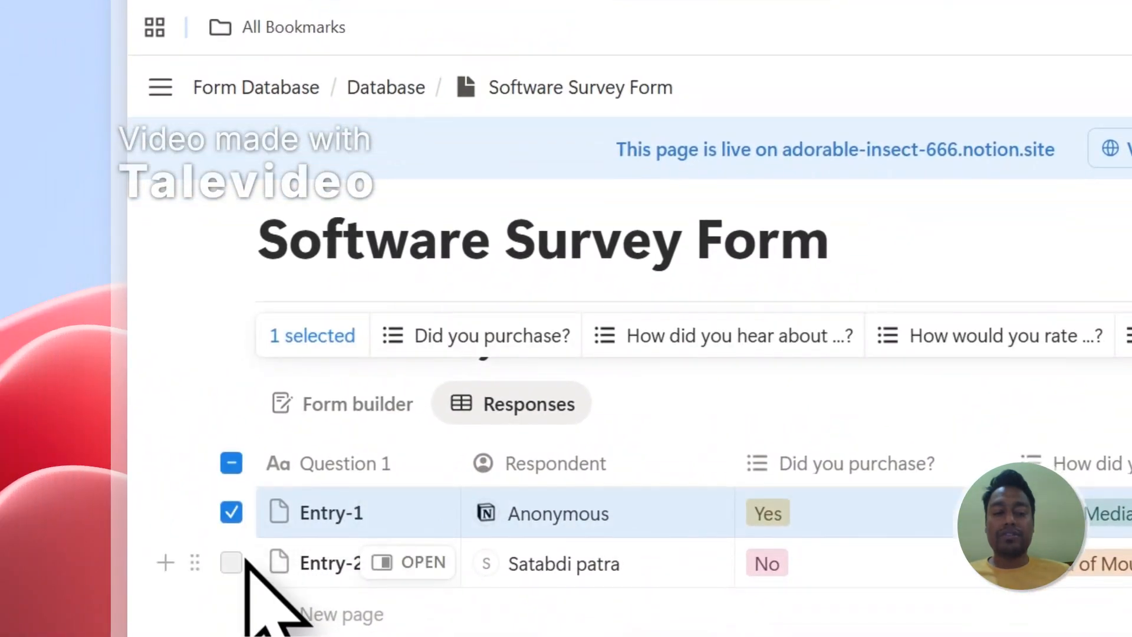
click(181, 636)
click(233, 464)
click(752, 106)
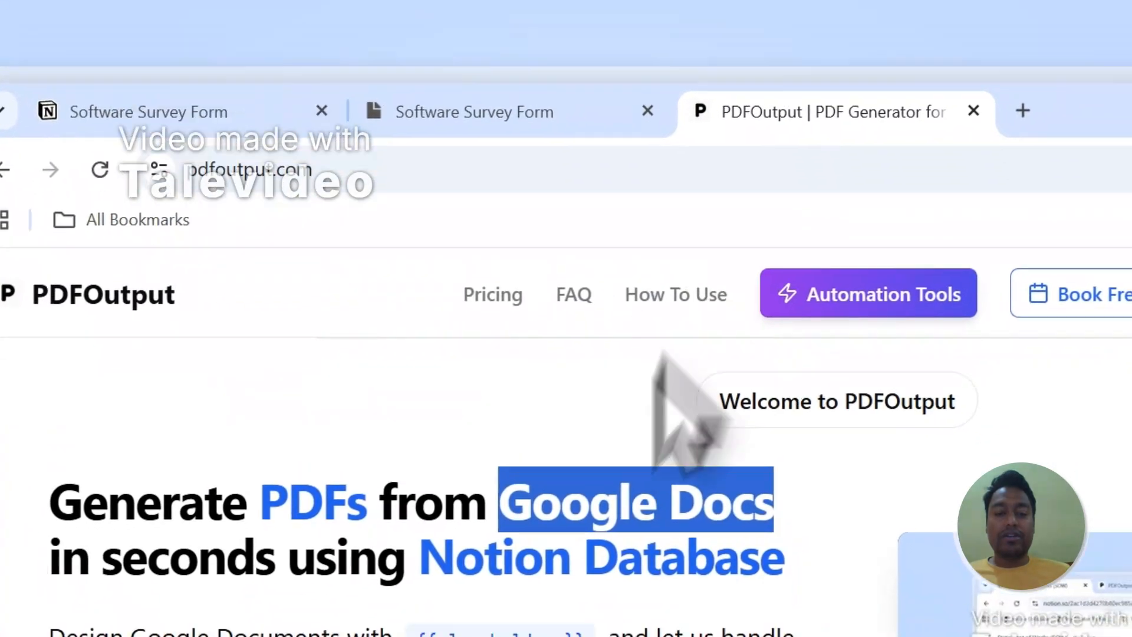
Step: Start creating PDFs in PDFOutput and sign in with a Google account to reach the setup page
scroll(660, 360, down, 3)
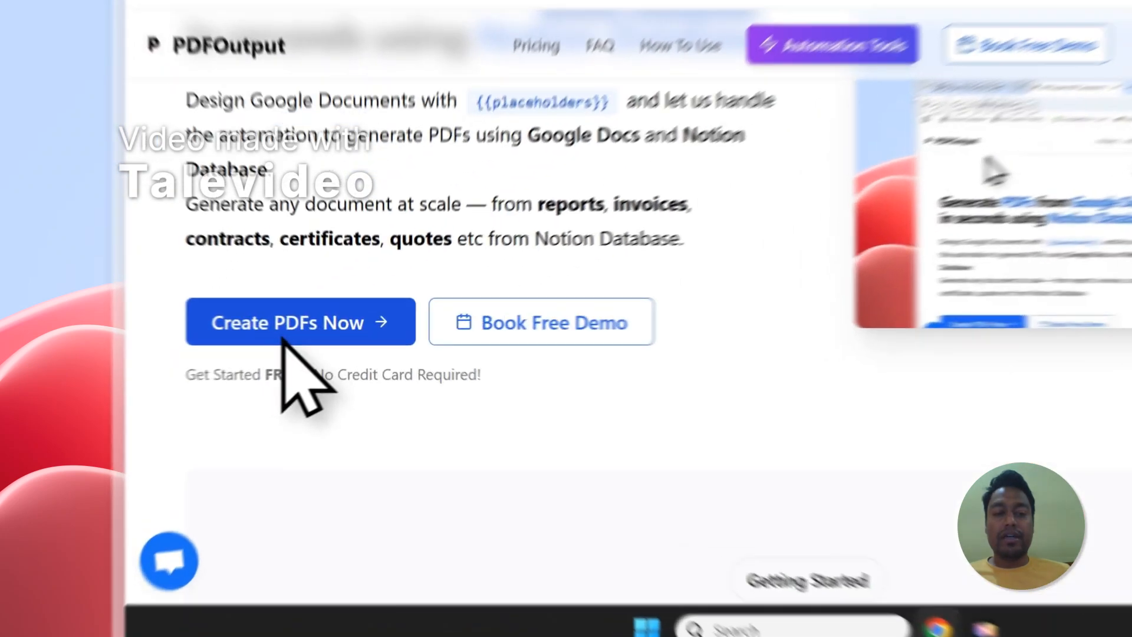
click(281, 338)
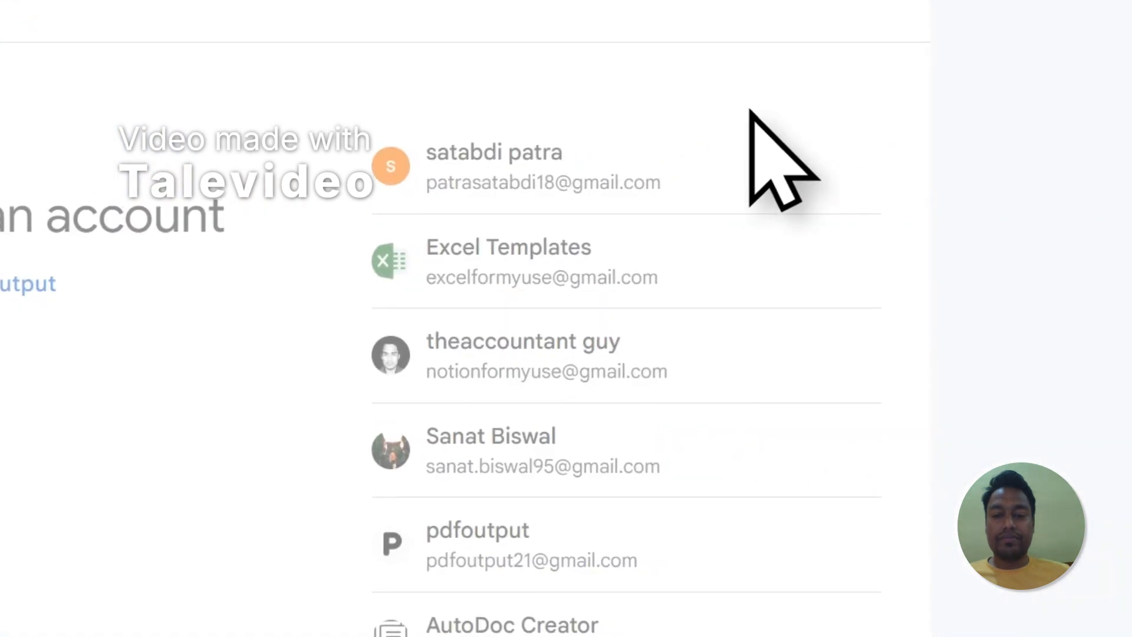
click(769, 258)
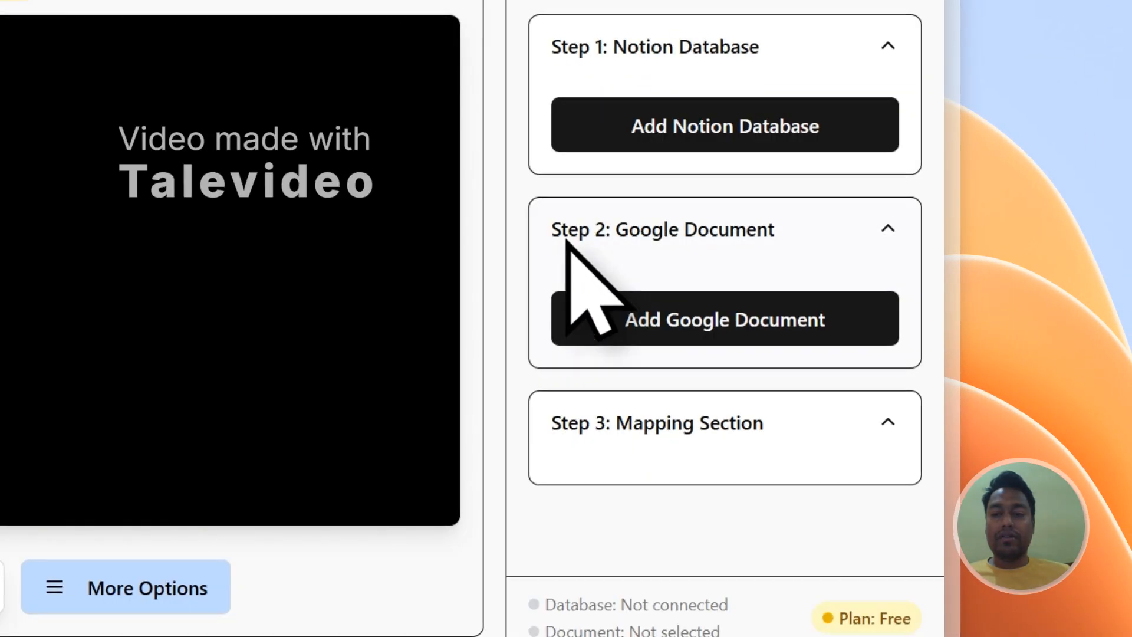
click(575, 97)
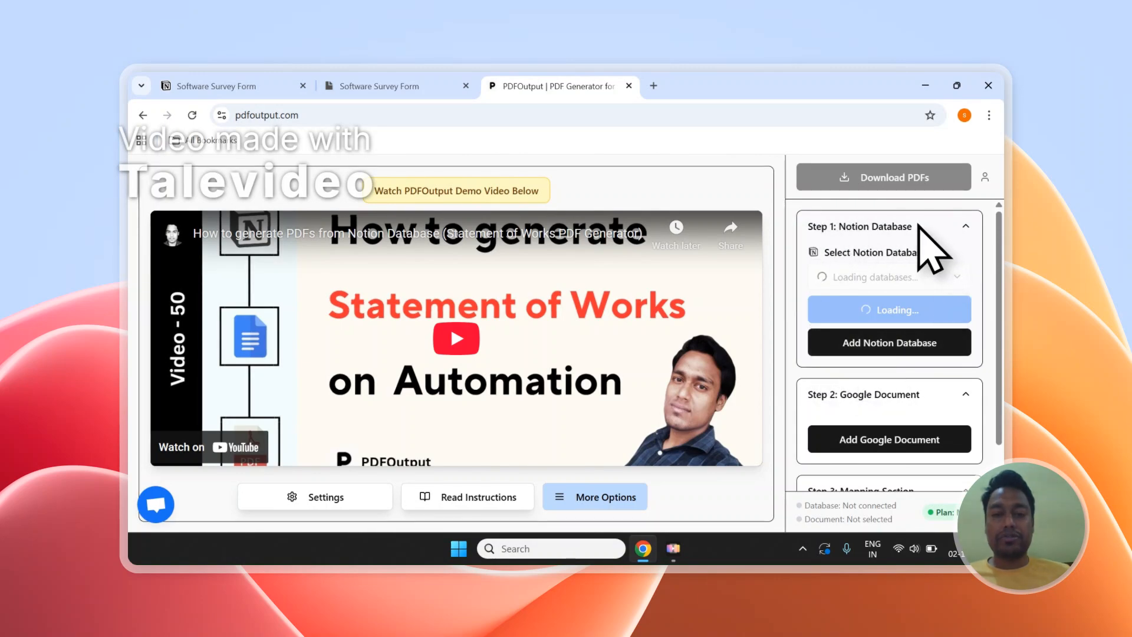
Step: Check the Notion survey page, and review PDFOutput's Notion database, Google document and mapping sections
click(377, 86)
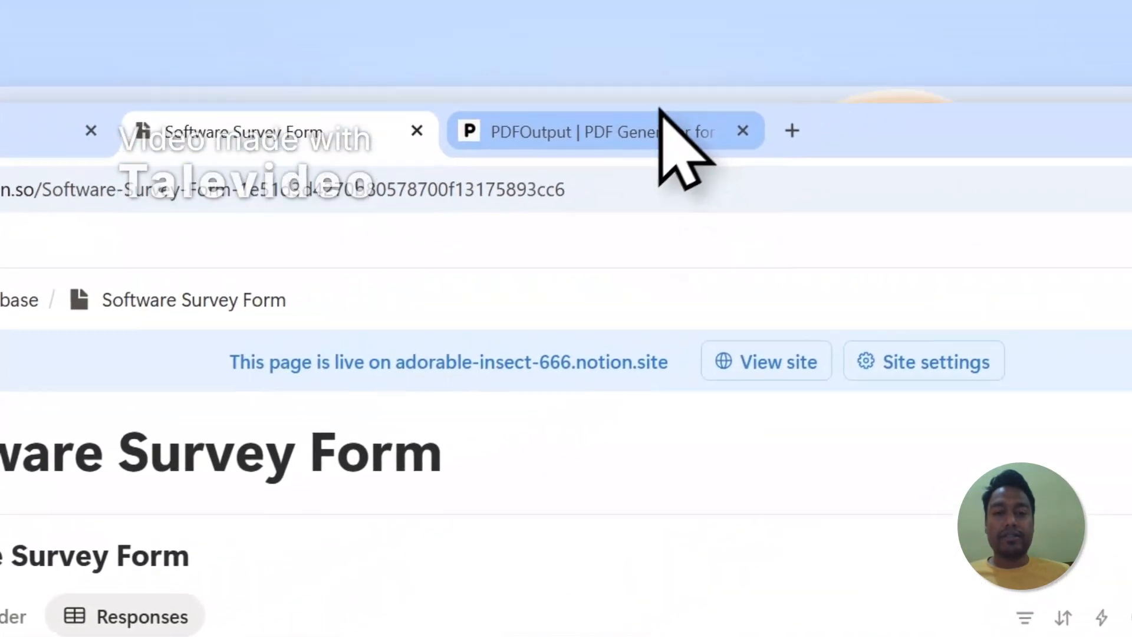
click(666, 112)
scroll(892, 316, down, 3)
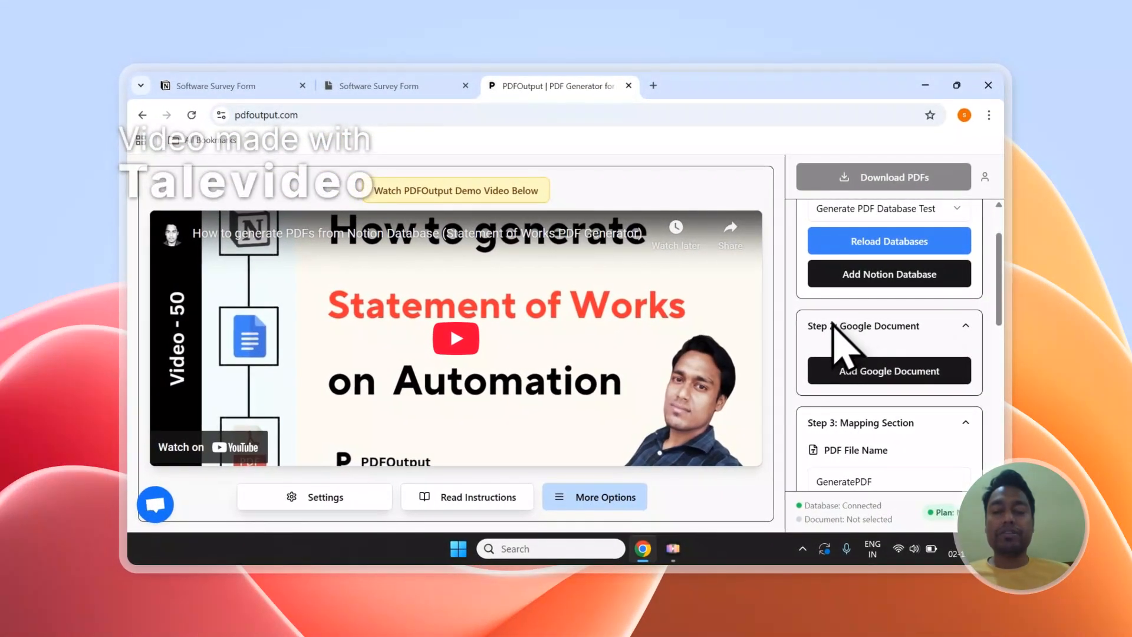
scroll(866, 328, down, 5)
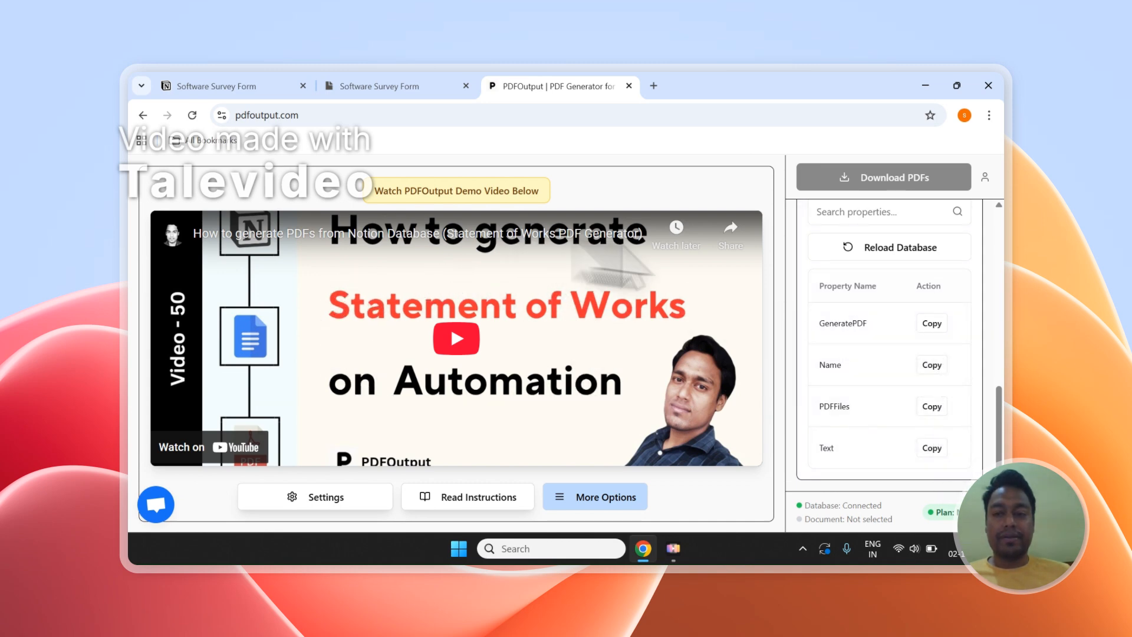
scroll(1001, 318, up, 10)
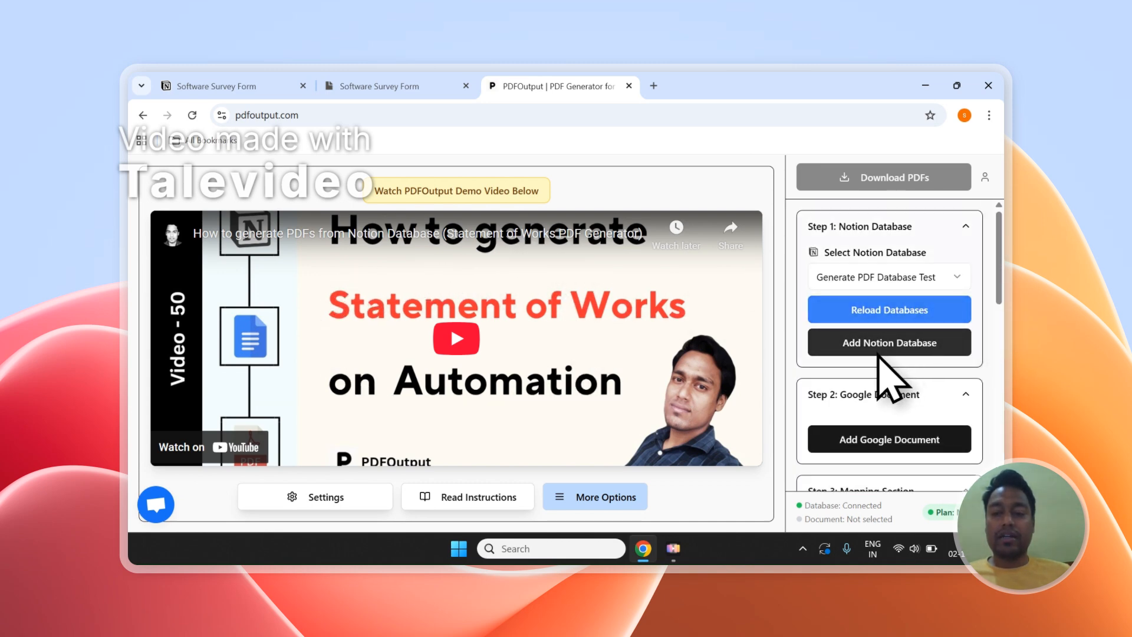
Step: Start adding a Notion database in PDFOutput and copy the Software Survey Form page title from Notion
click(874, 356)
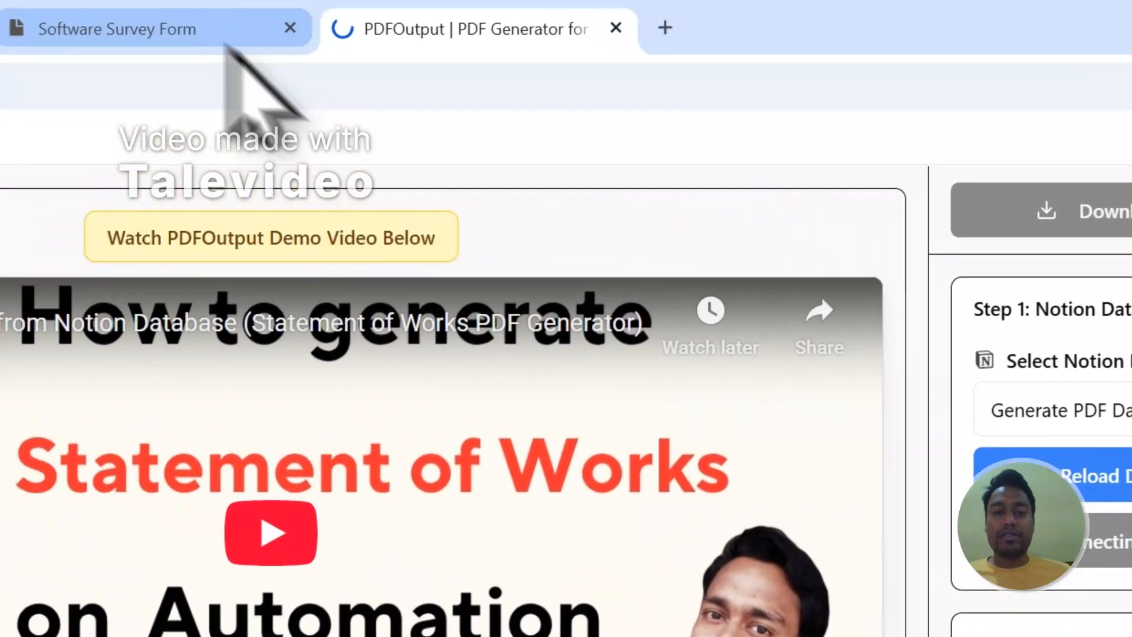
click(228, 41)
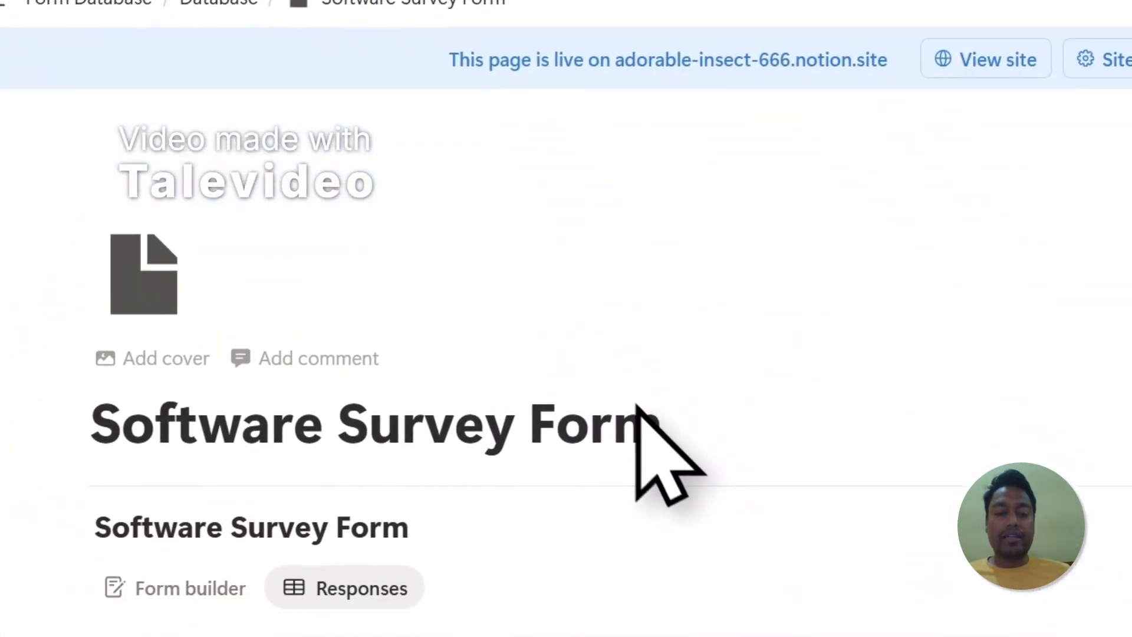
drag(668, 426, 106, 401)
right_click(383, 348)
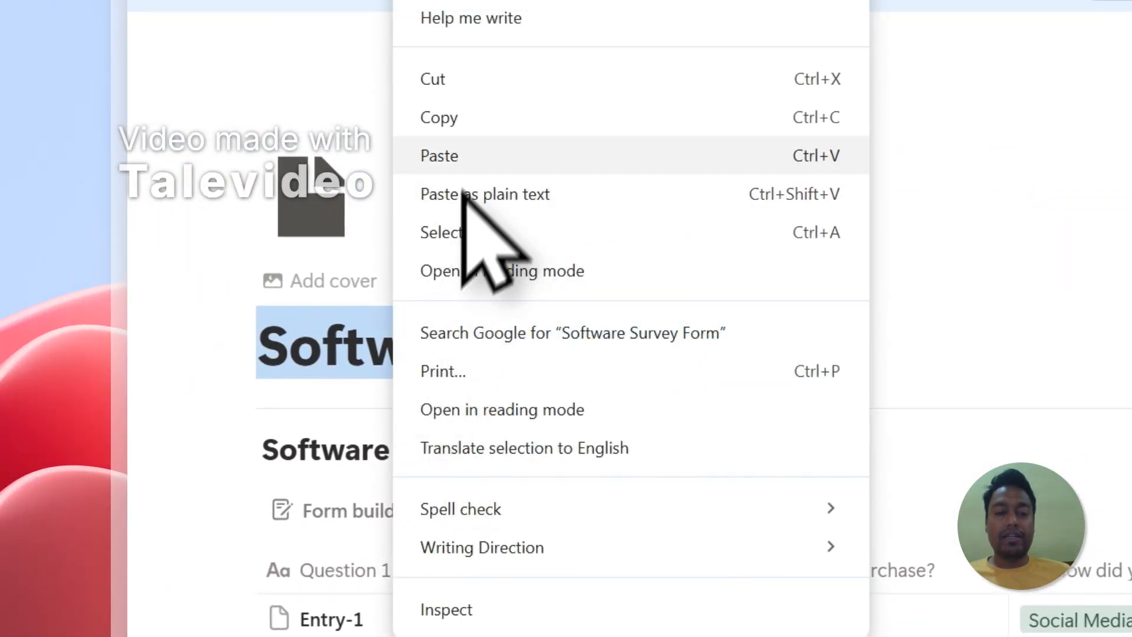
click(452, 129)
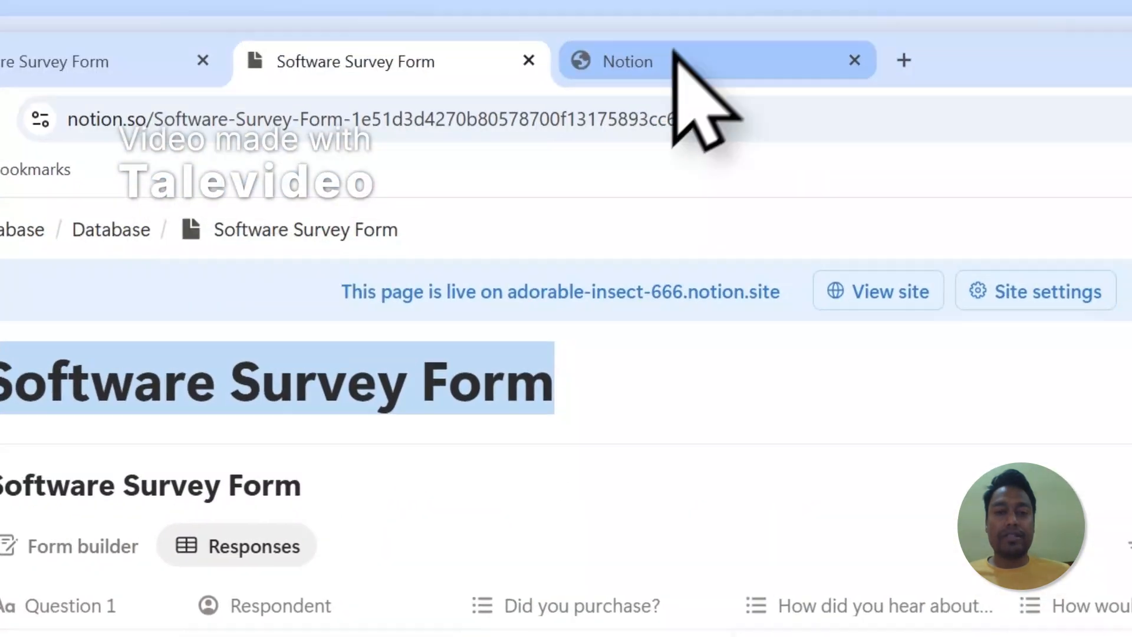
Step: In the Notion access request, search the pages for Software Survey Form and add the page located in Form Database / Database
click(674, 54)
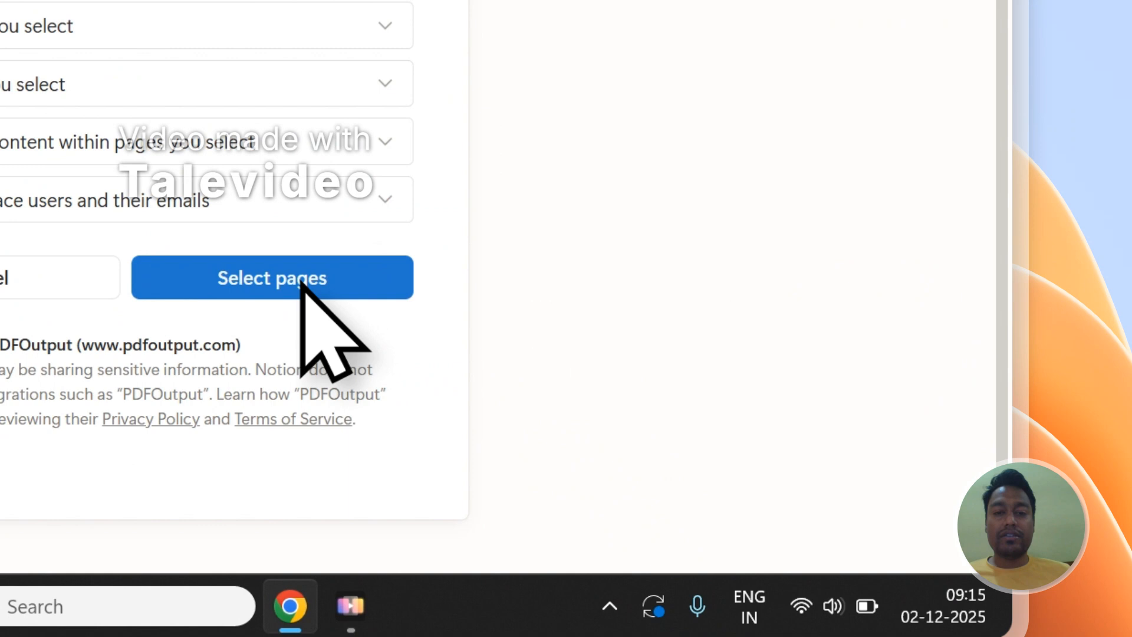
click(301, 283)
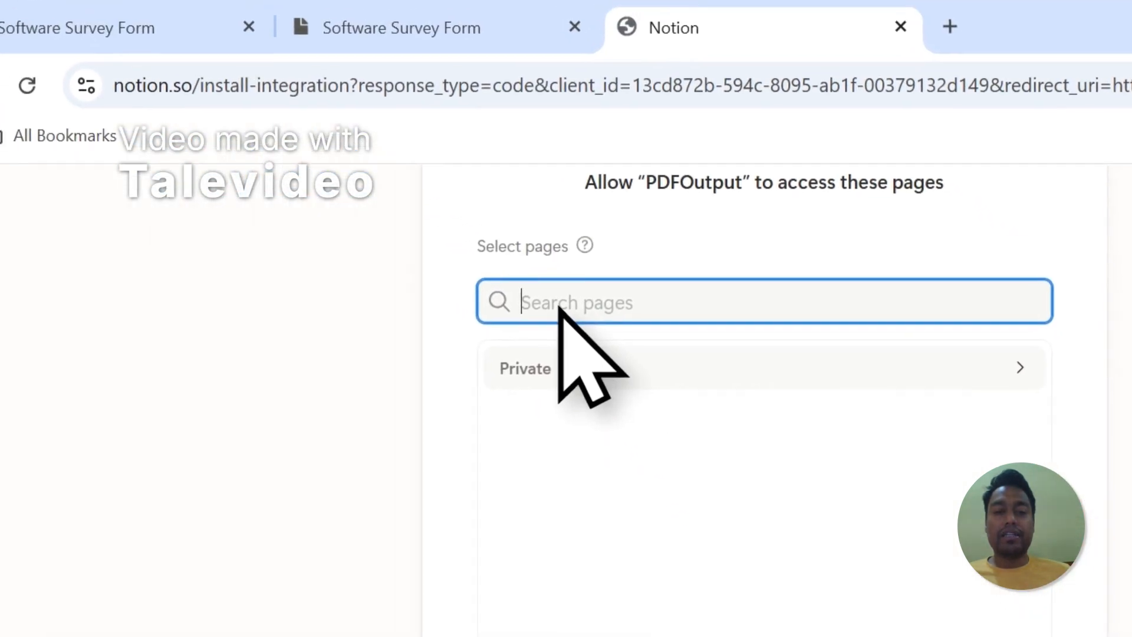
right_click(435, 161)
click(612, 622)
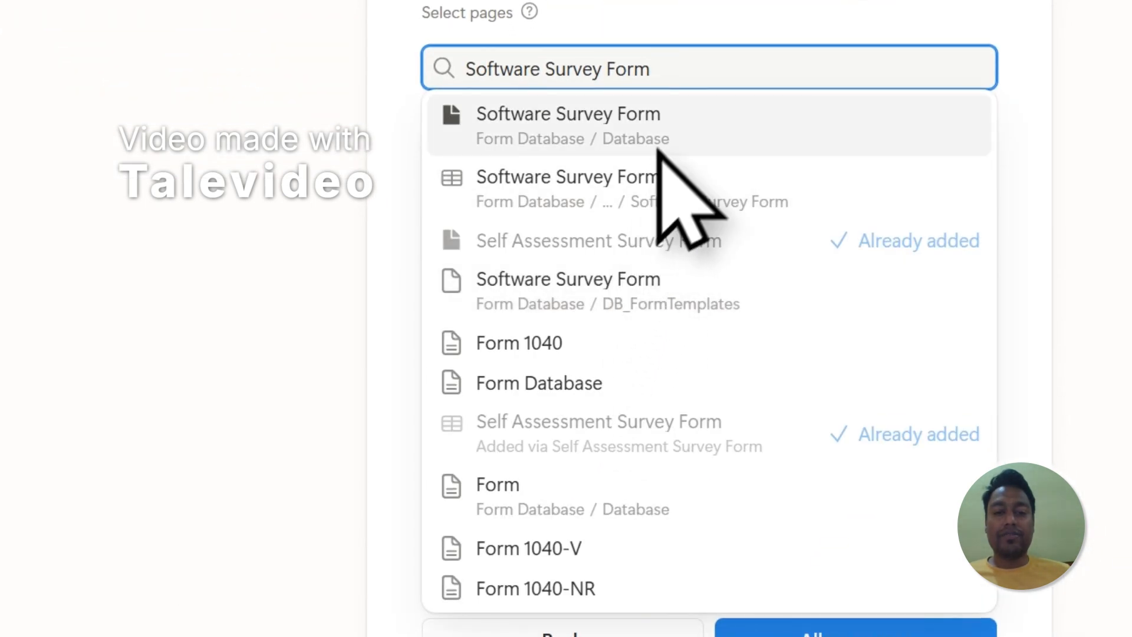
click(551, 118)
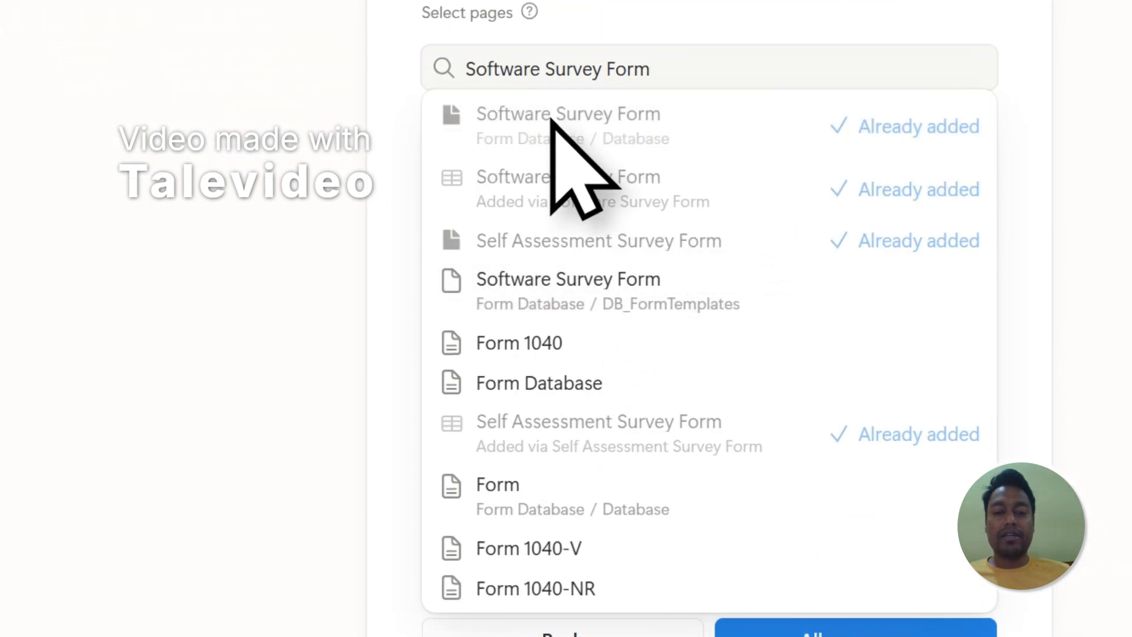
click(664, 17)
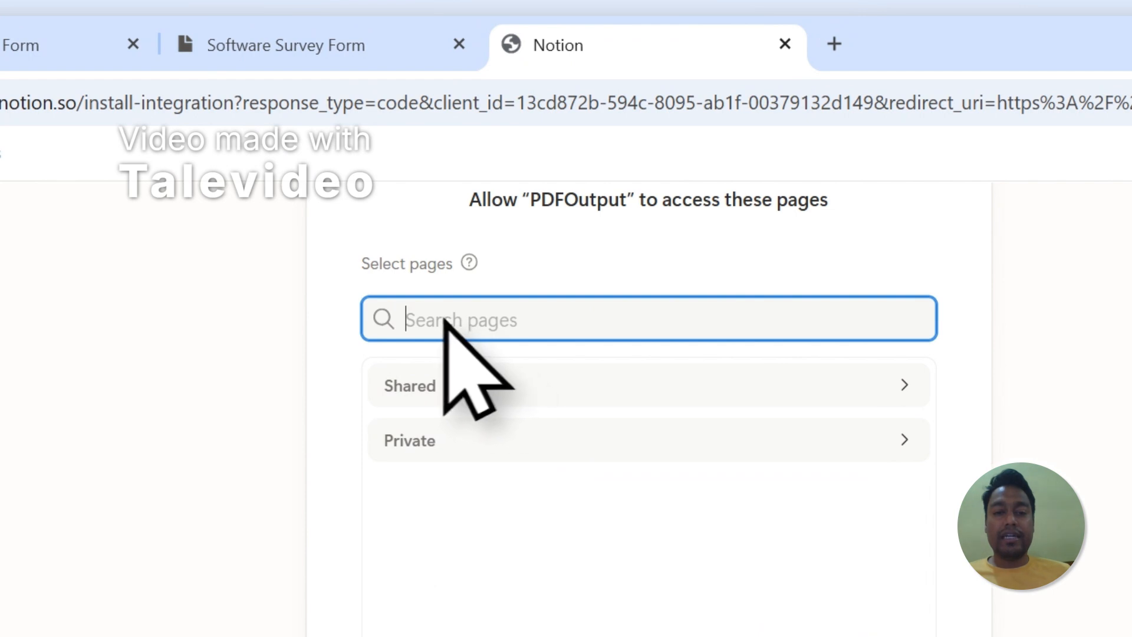
Step: Check the Software Survey Form page in Notion and expand the private pages list in the PDFOutput access request
click(378, 47)
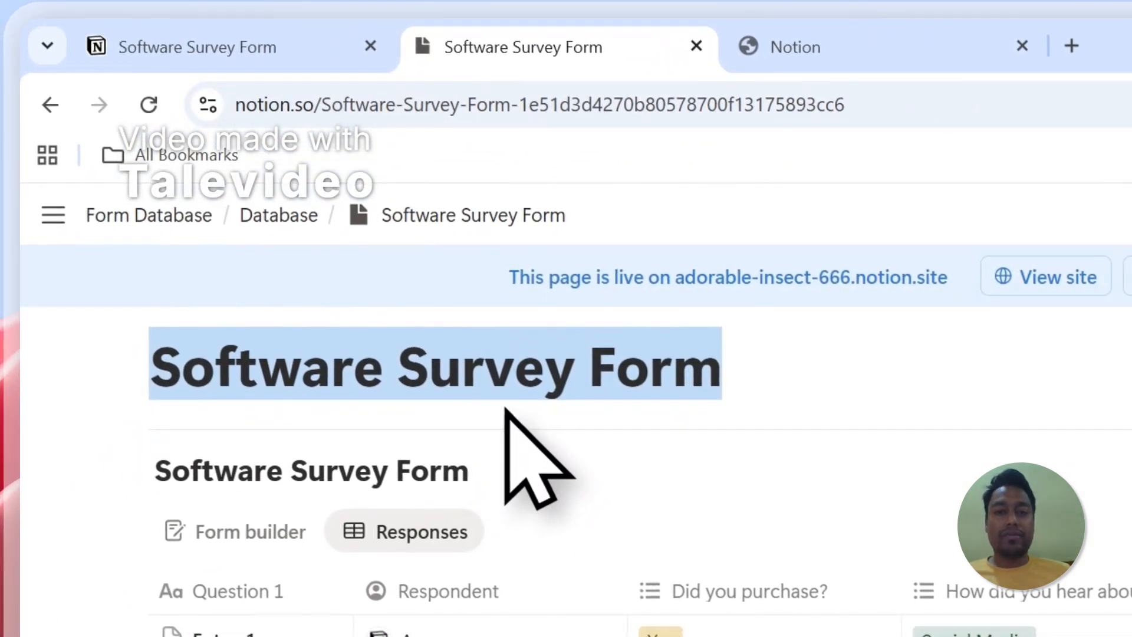
click(224, 386)
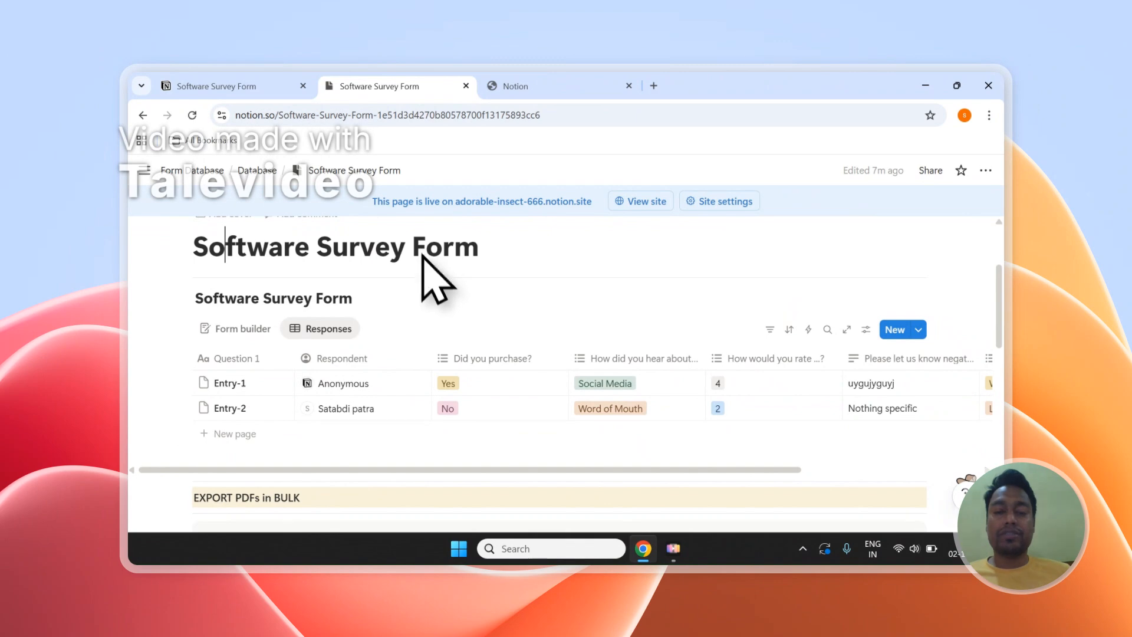
click(522, 90)
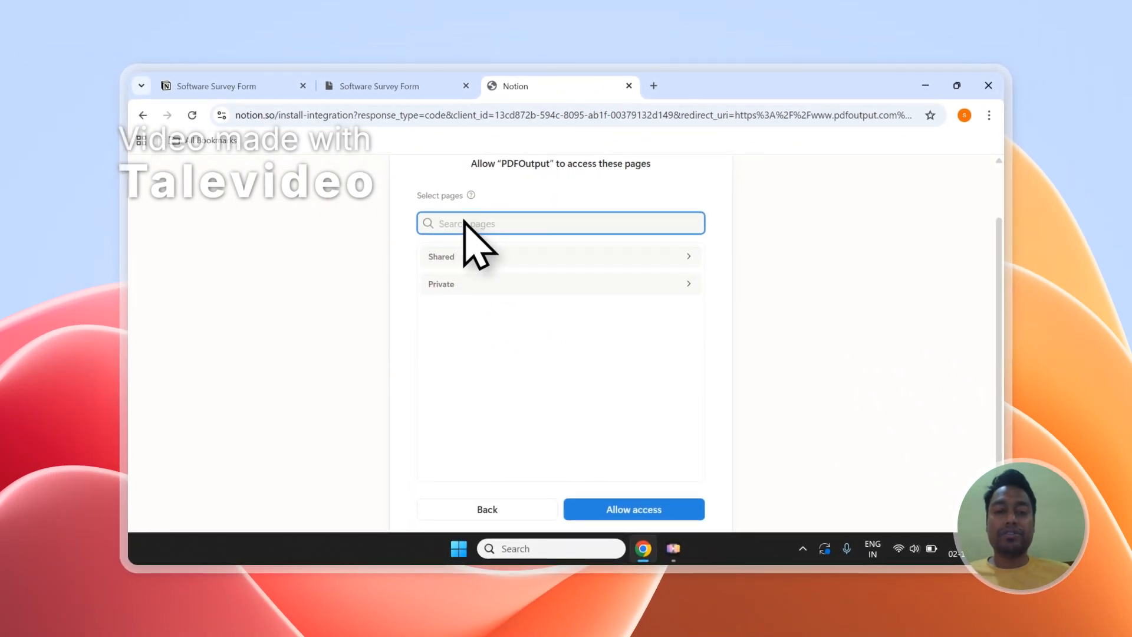
click(381, 86)
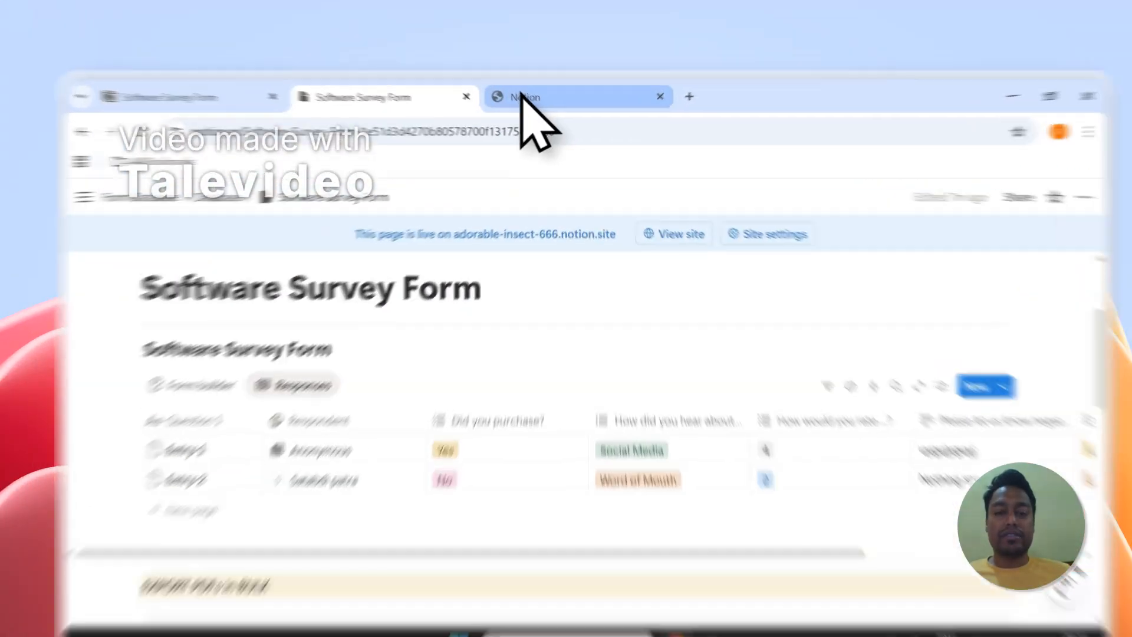
click(516, 87)
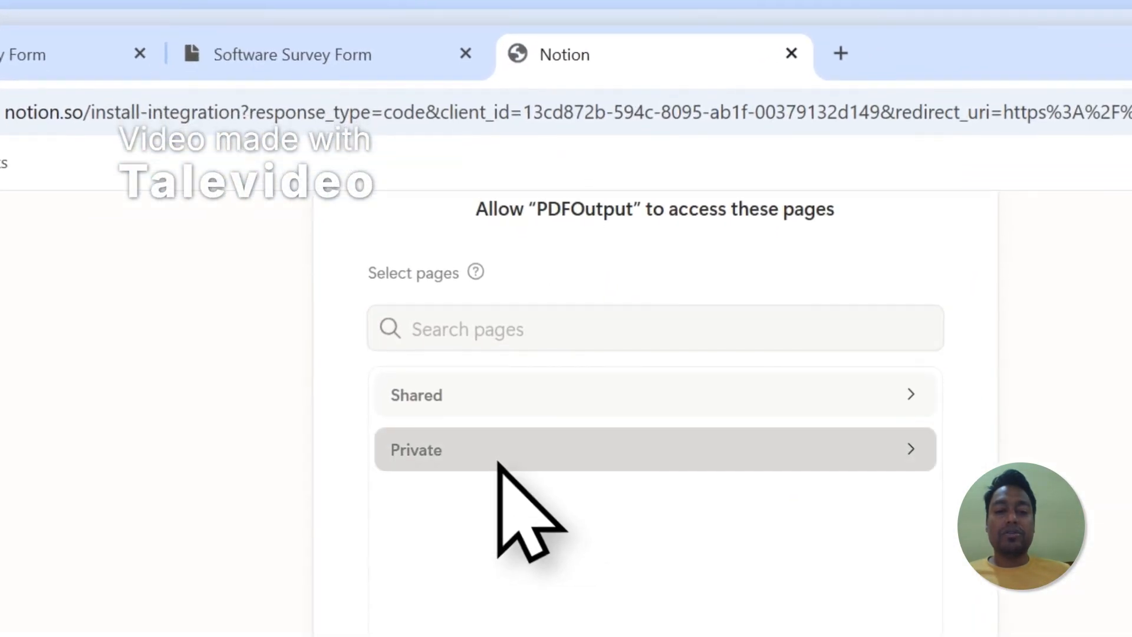
click(498, 455)
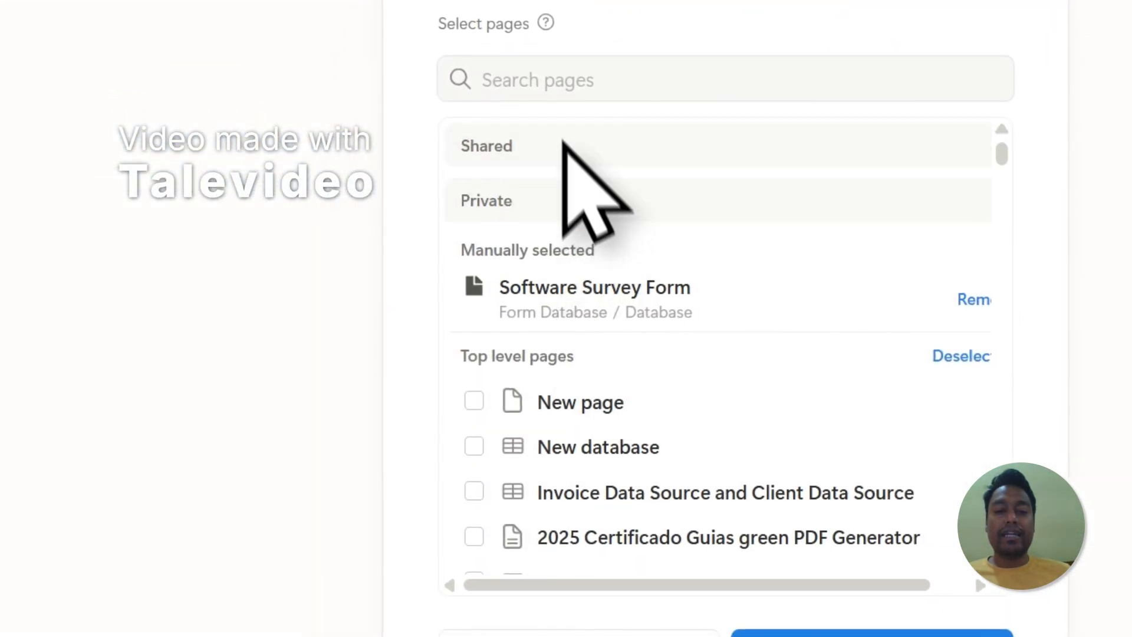
Step: Review the pages selected for PDFOutput in the Notion access request and allow access to the Software Survey Form page
click(531, 83)
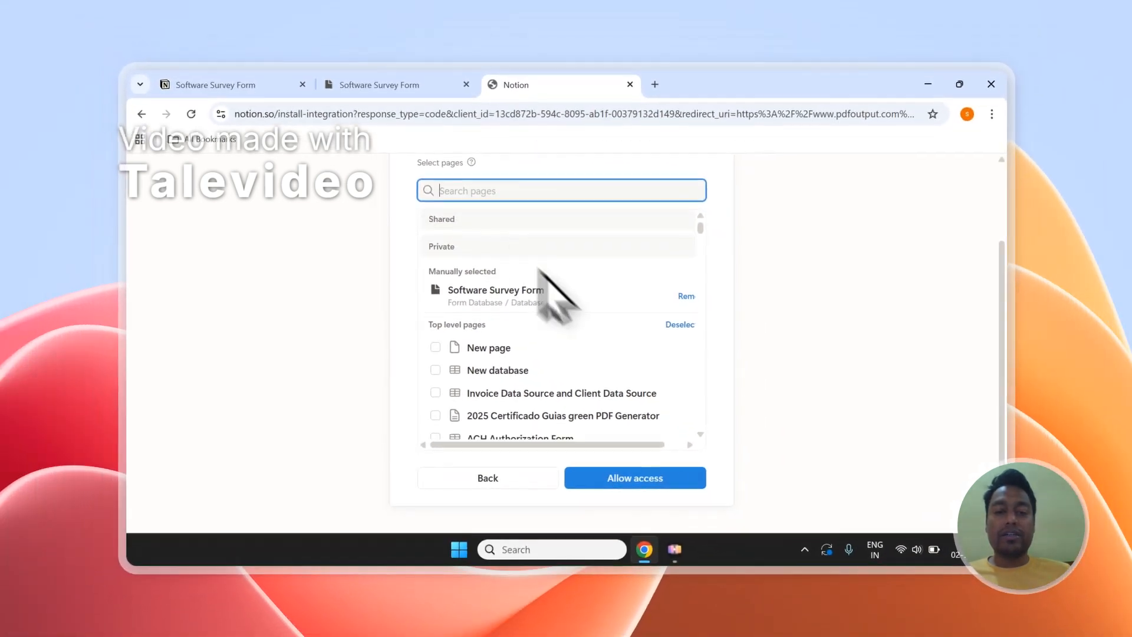
scroll(538, 269, down, 3)
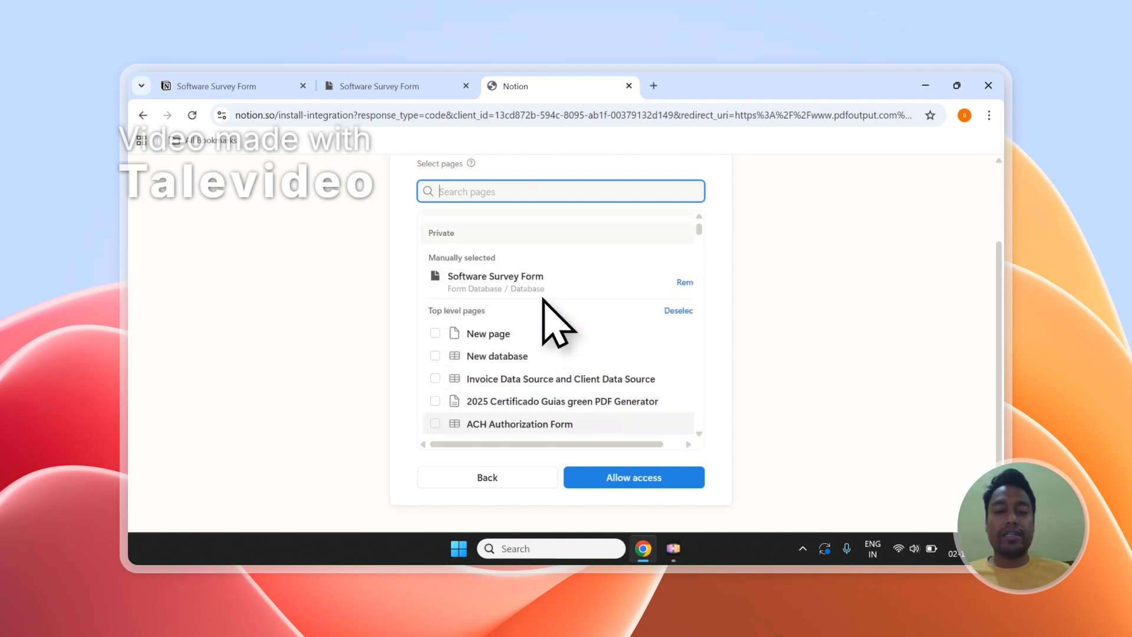
scroll(542, 296, up, 1)
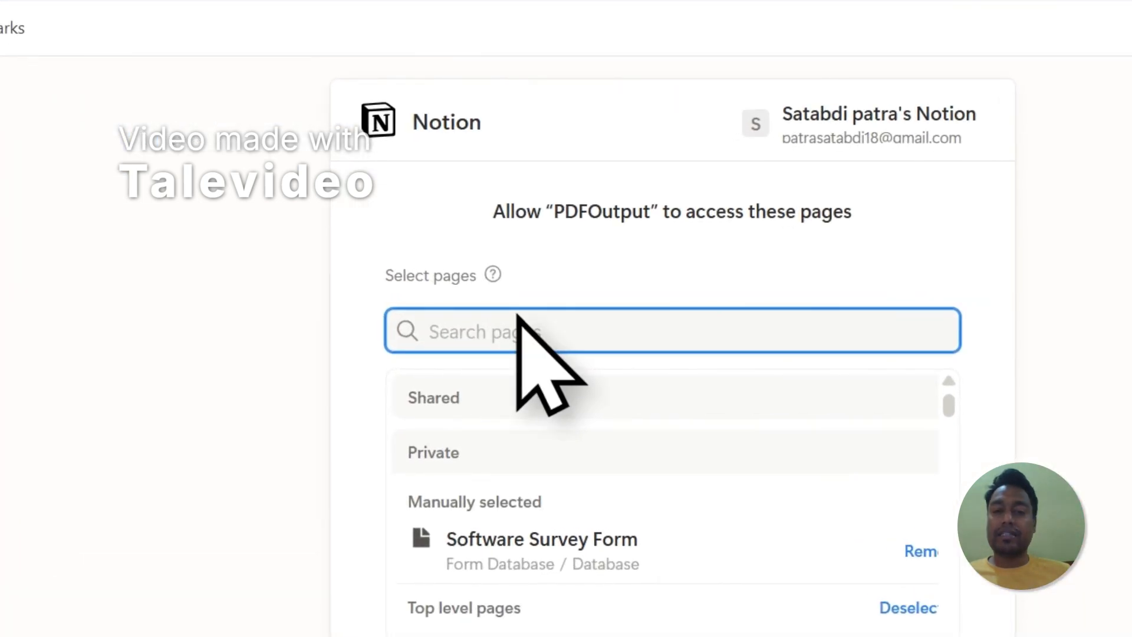
scroll(652, 311, down, 4)
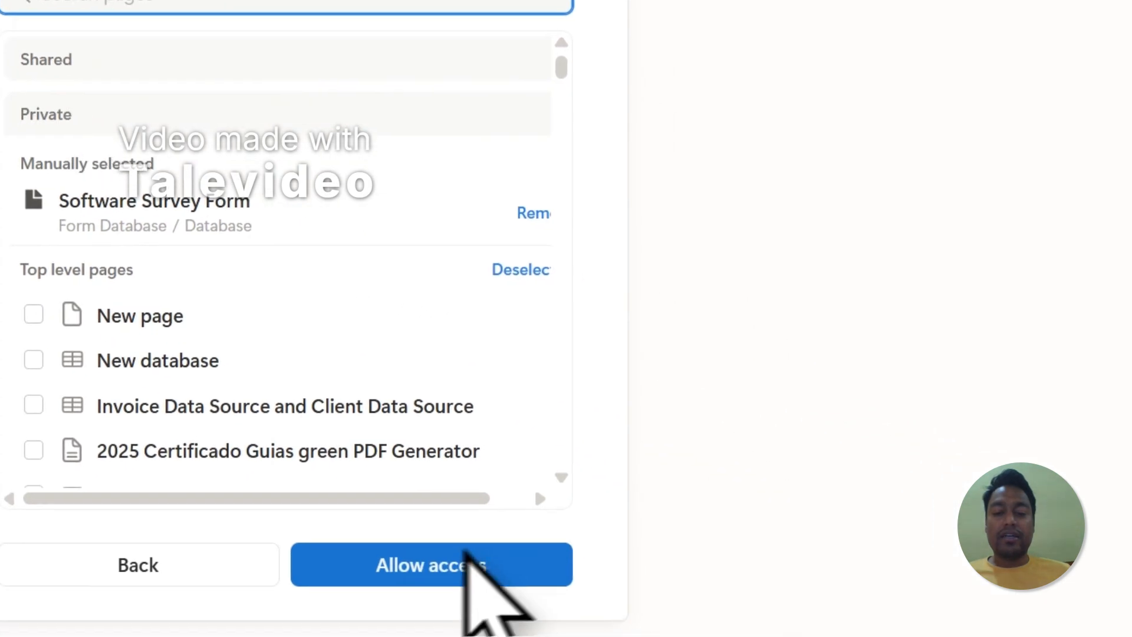
click(383, 538)
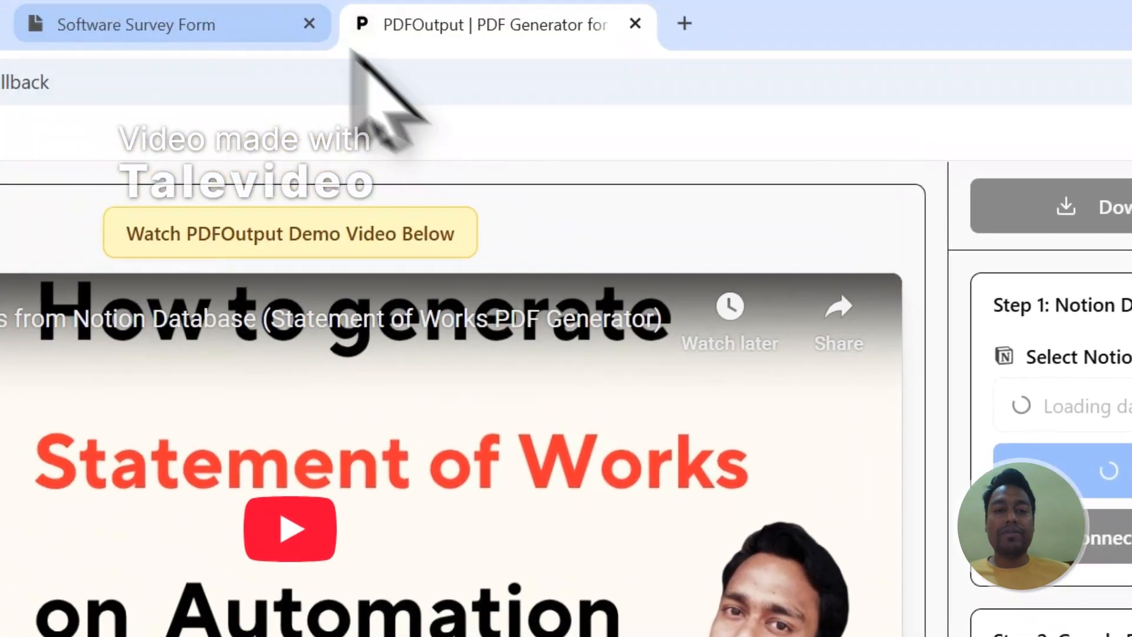
Step: Check the page title in Notion, and select Software Survey Form as the Notion database in PDFOutput
click(188, 25)
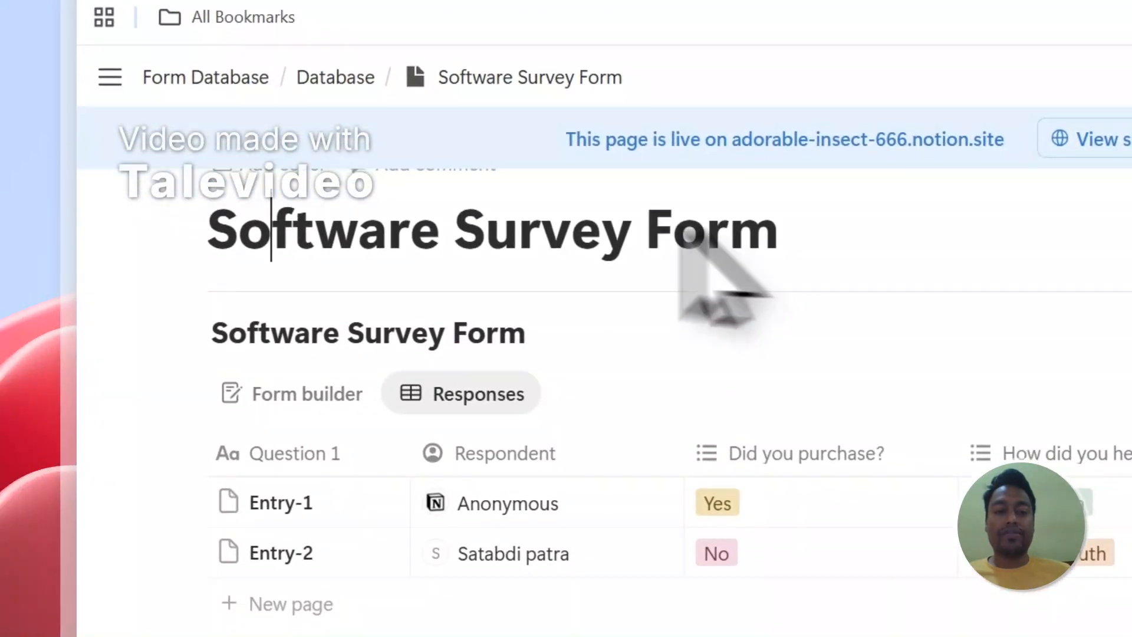
click(626, 87)
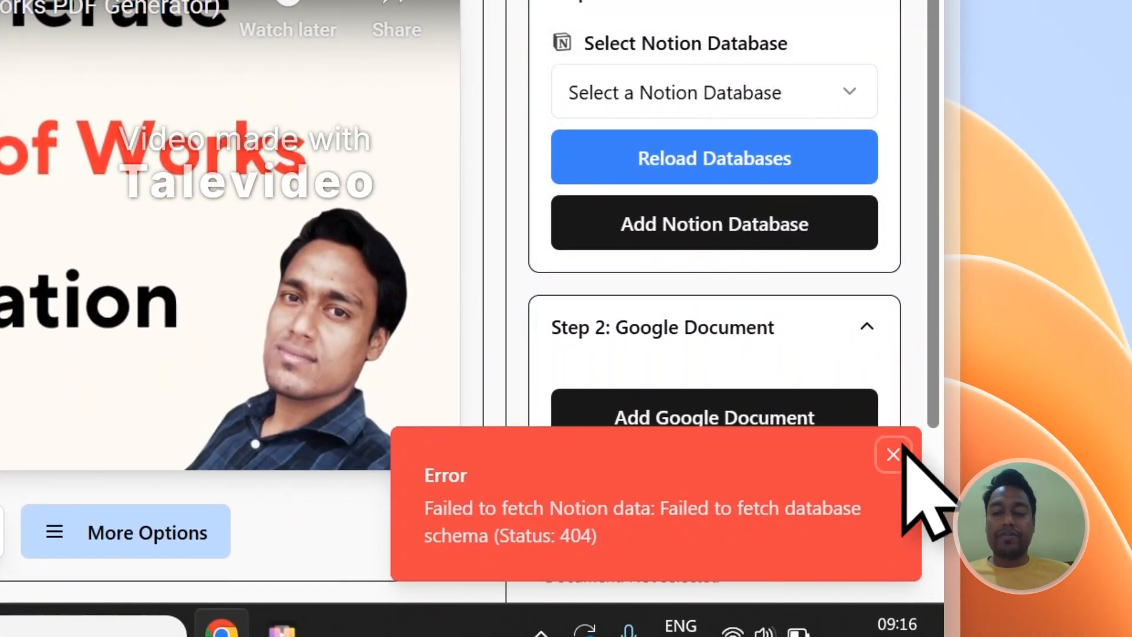
click(894, 454)
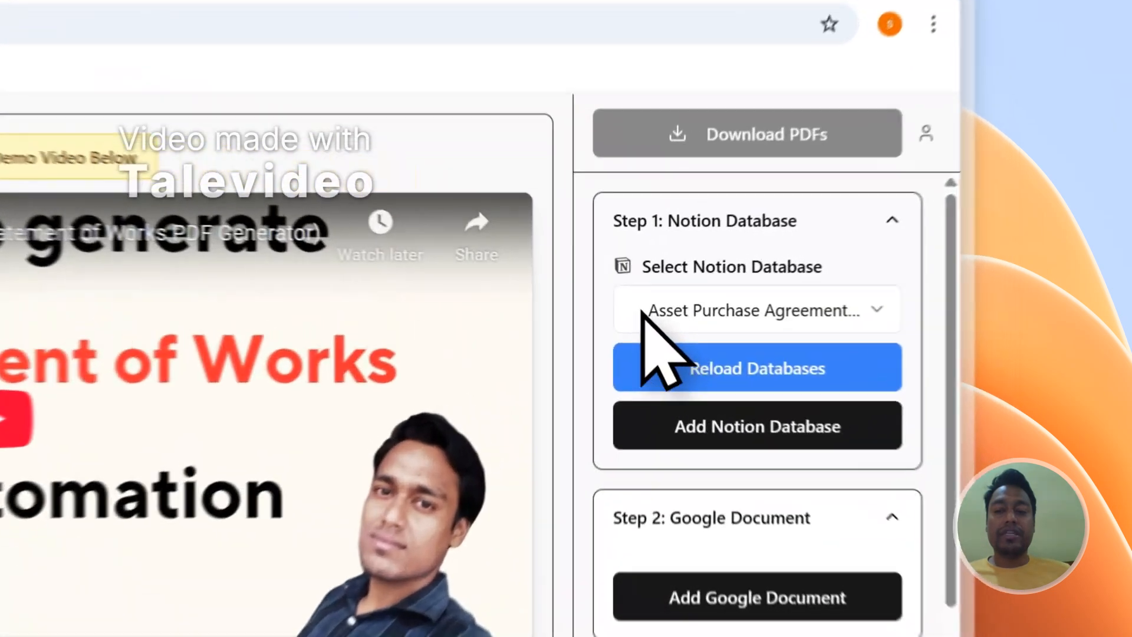
click(825, 278)
scroll(718, 435, down, 2)
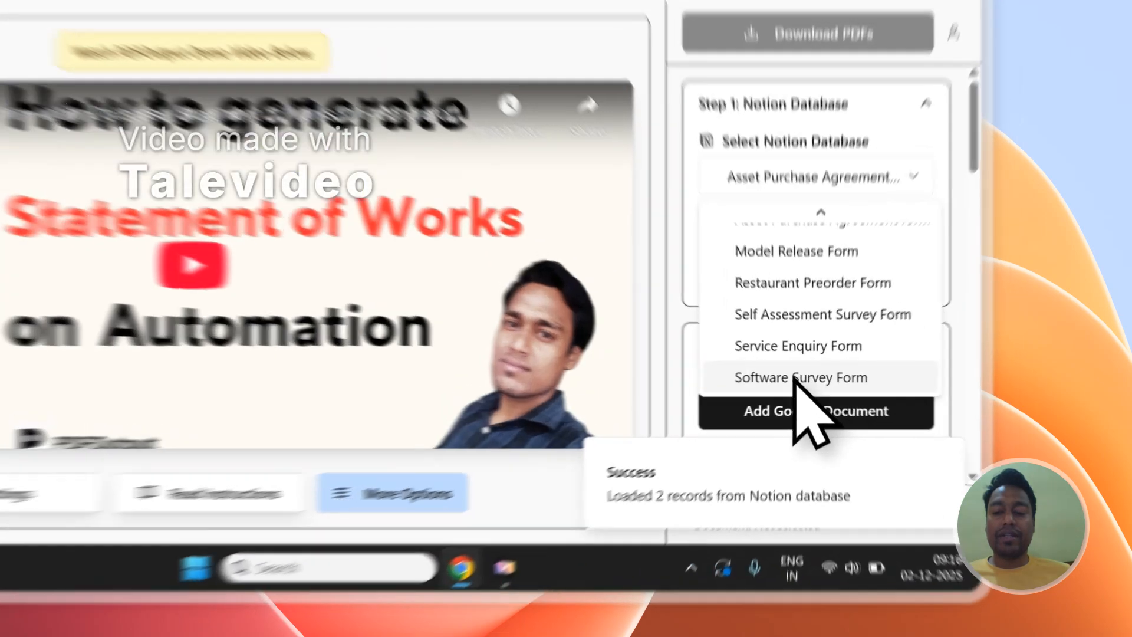
click(880, 417)
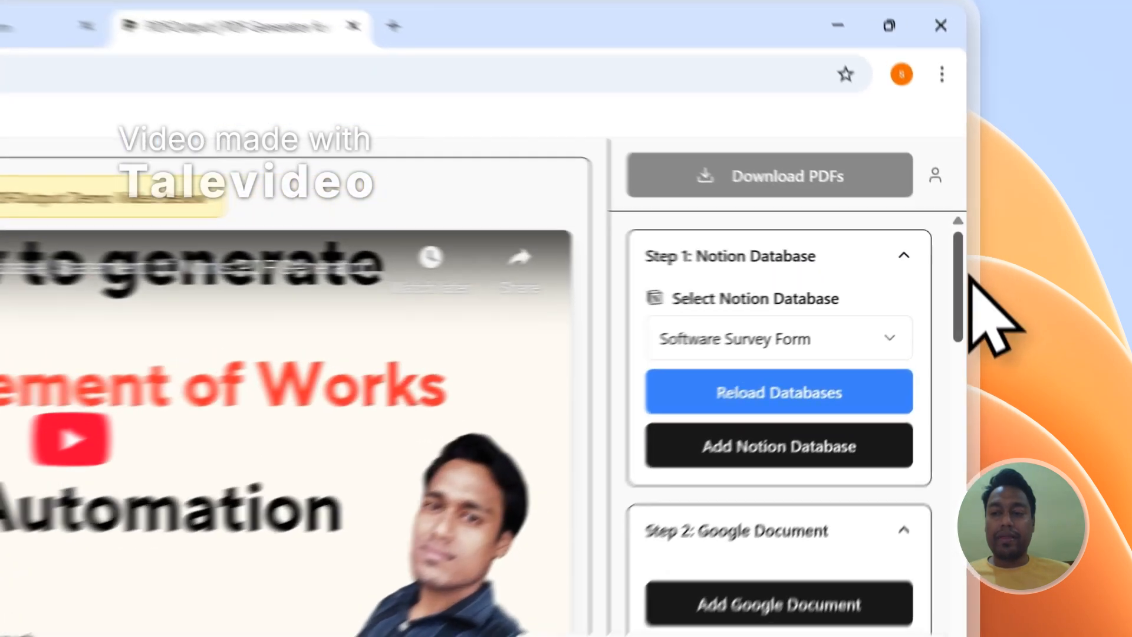
scroll(1005, 268, down, 10)
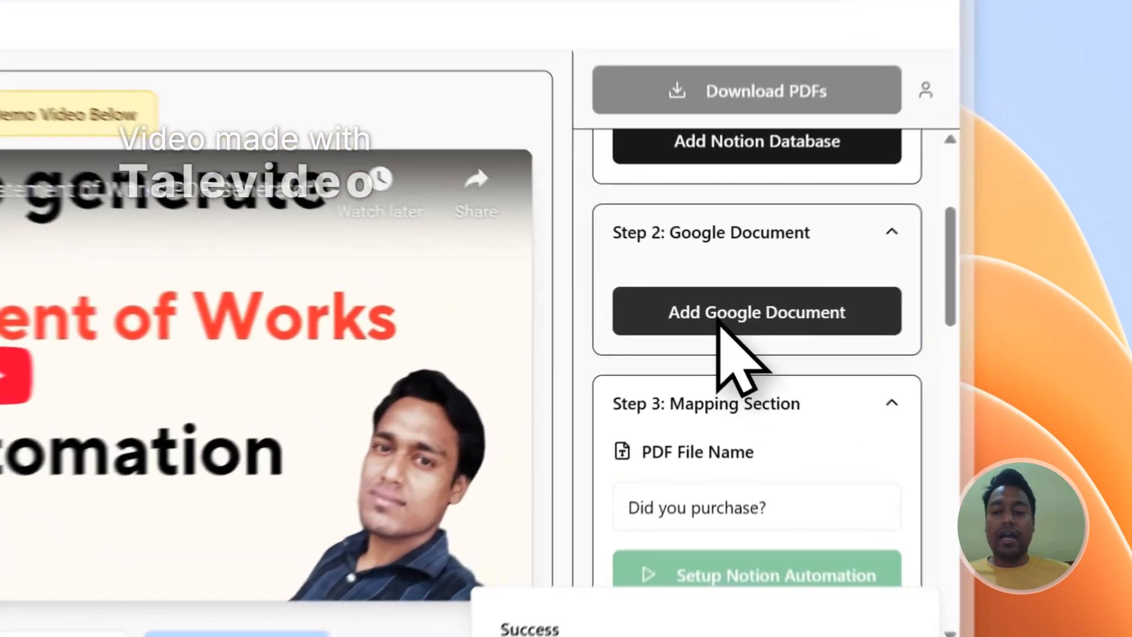
click(867, 310)
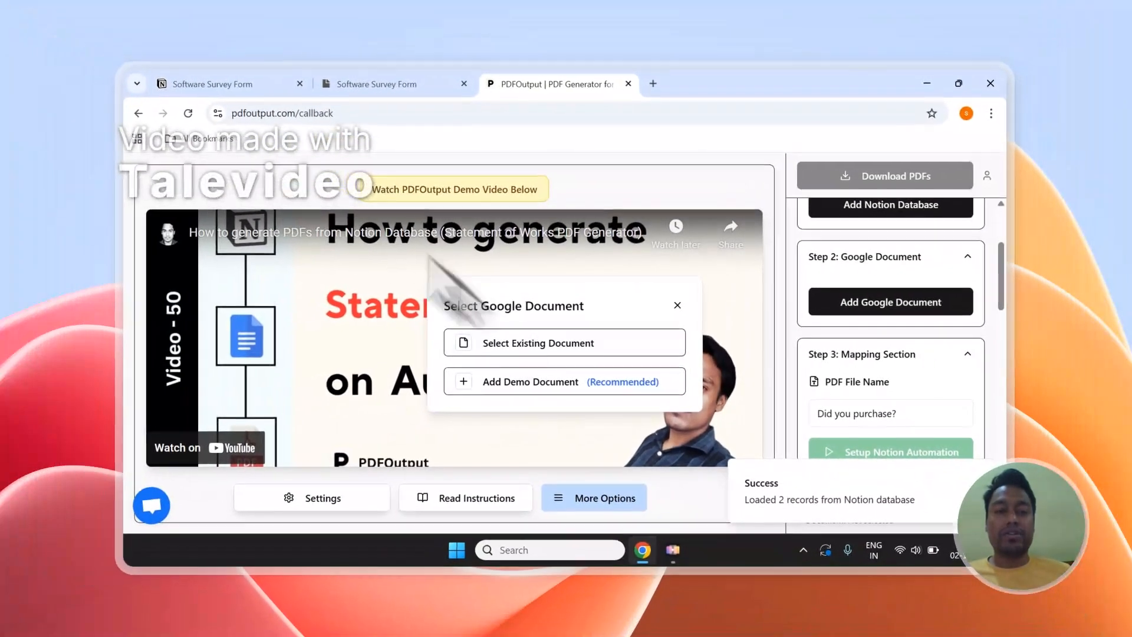
click(525, 349)
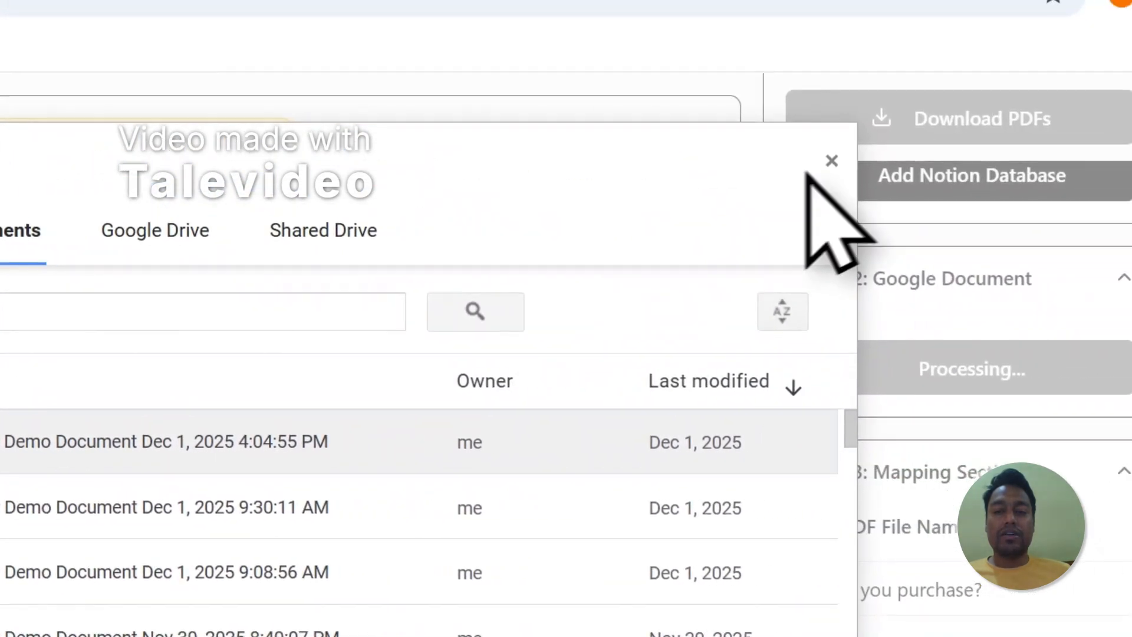
click(1114, 130)
Step: Add the recommended demo document as the Google document for the template
click(819, 369)
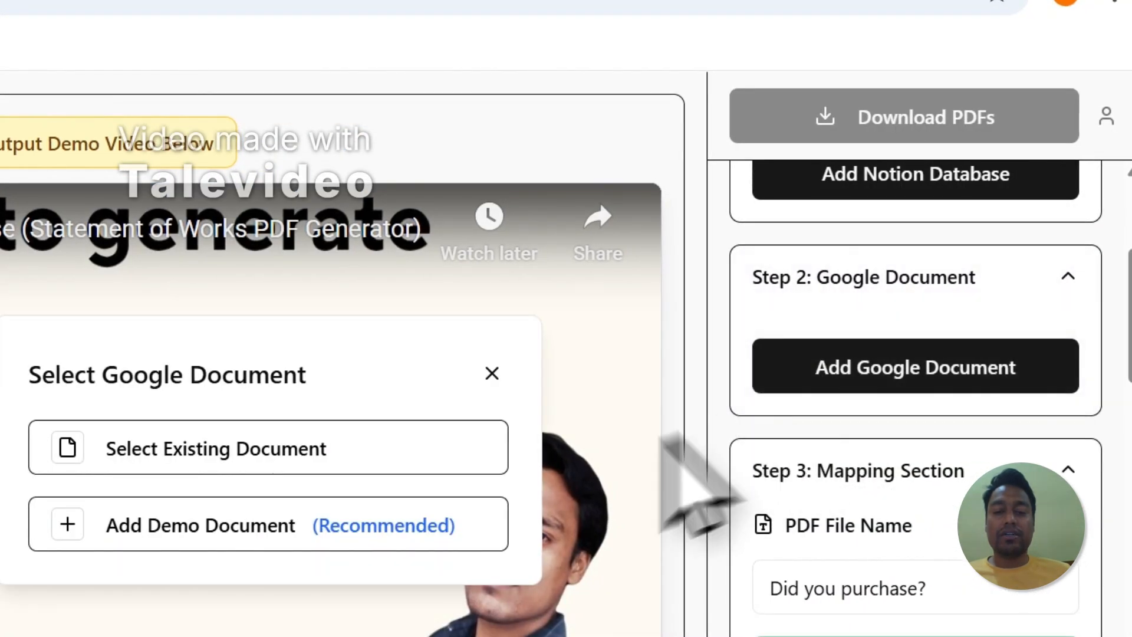
click(159, 525)
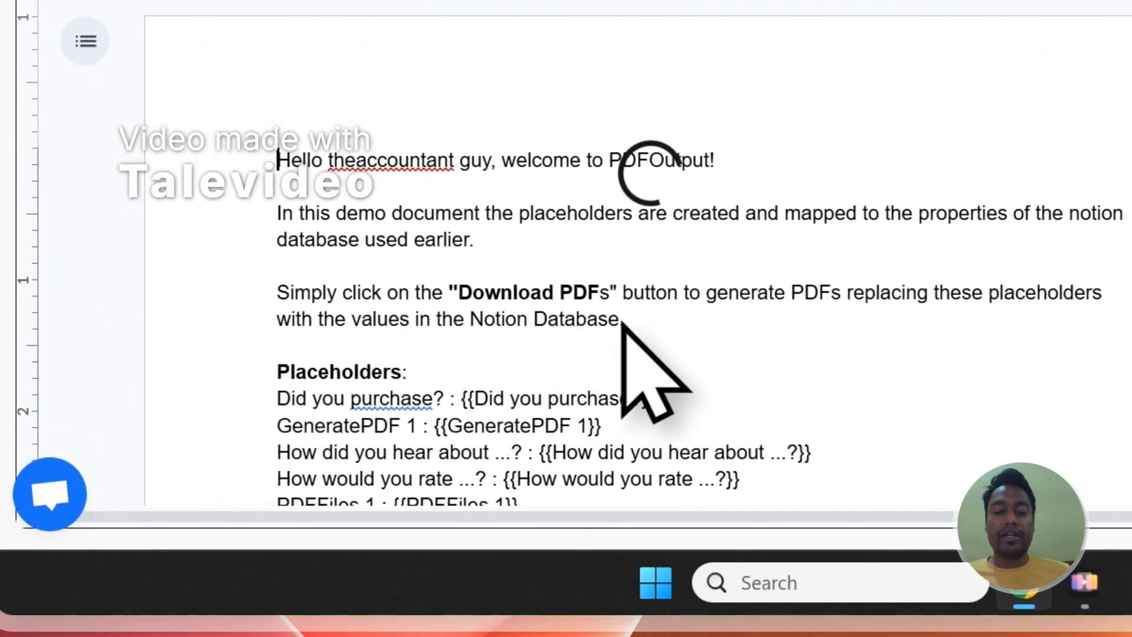
Step: Delete the welcome and instruction text above the Placeholders heading in the demo document
drag(631, 322, 259, 147)
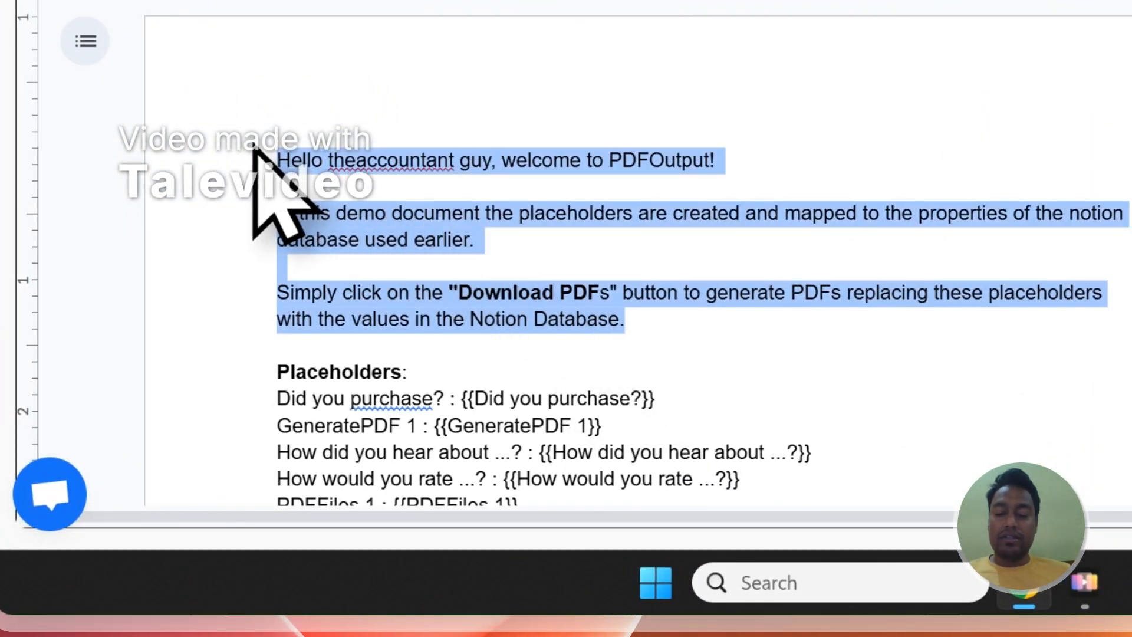
key(Delete)
key(Delete)
key(Delete)
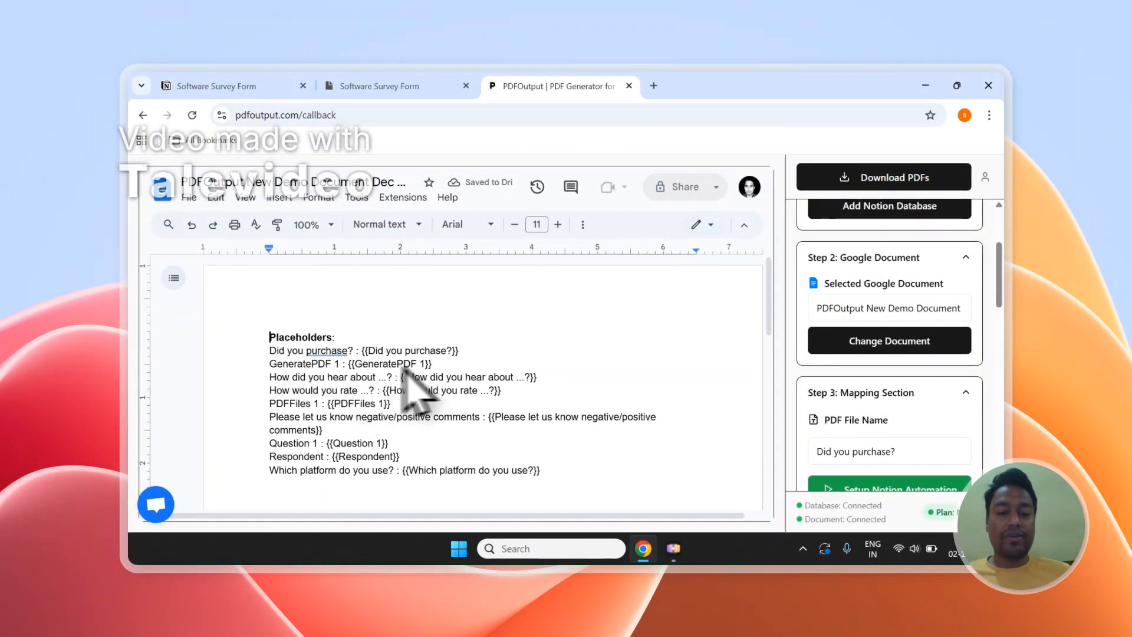
Step: Delete the GeneratePDF 1 and PDFFiles 1 lines from the placeholder list
drag(433, 364, 265, 360)
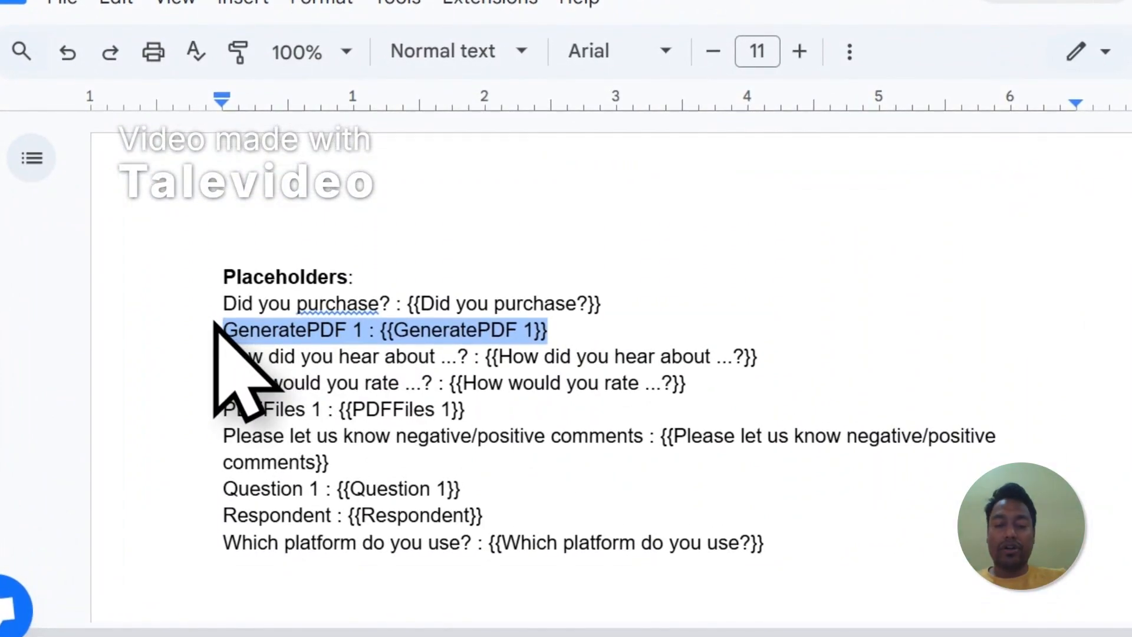
key(BackSpace)
key(BackSpace)
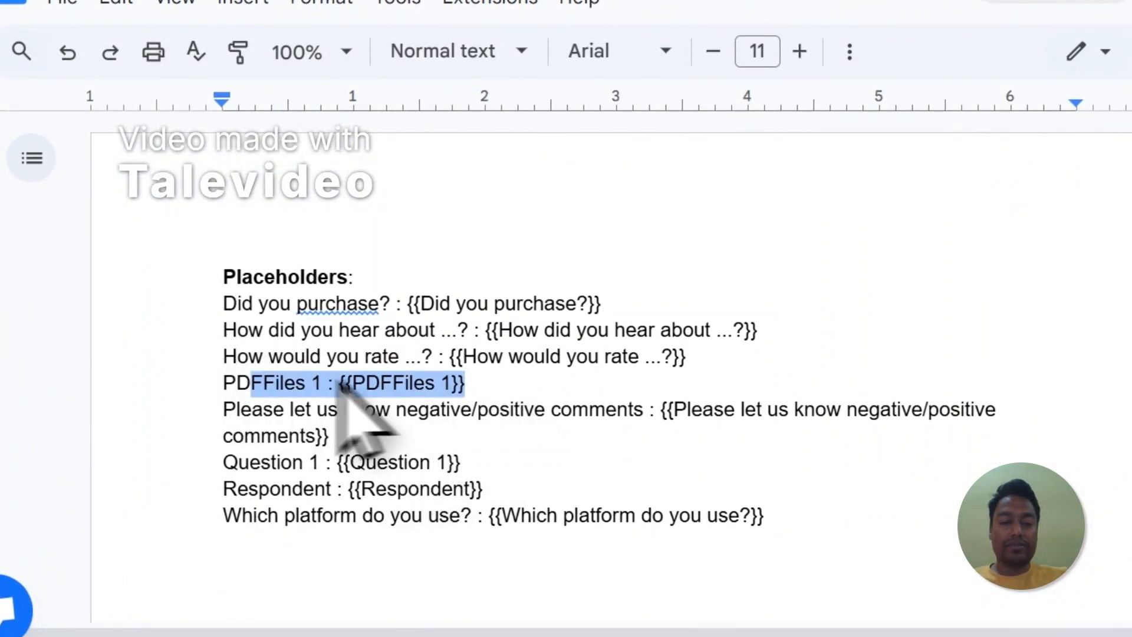
key(BackSpace)
key(BackSpace)
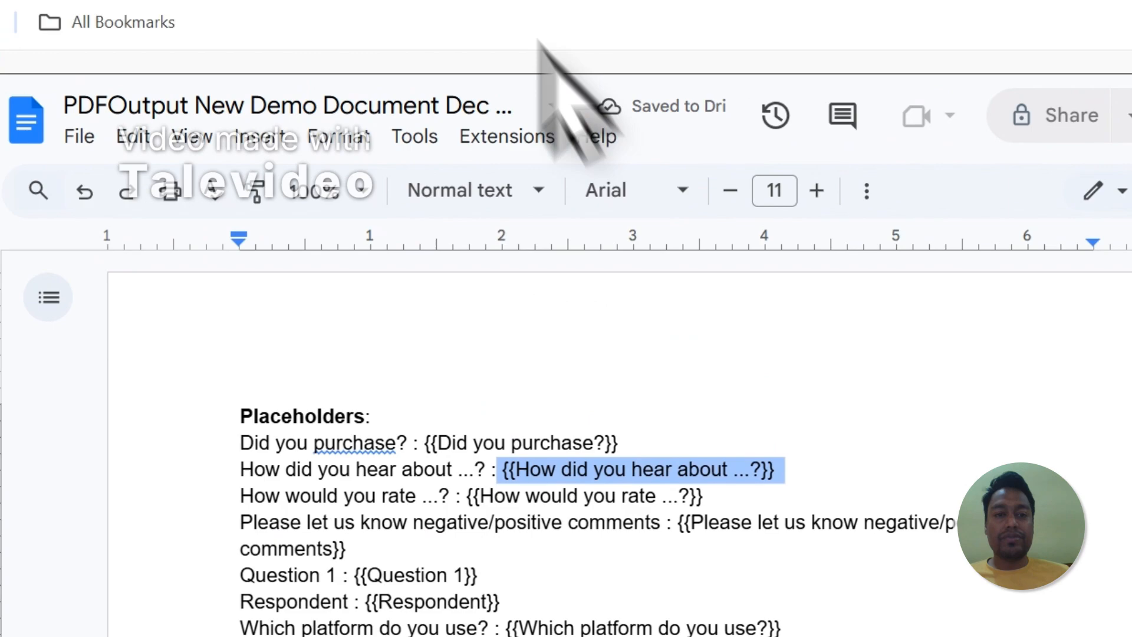
Step: Compare the "How did you hear about ...?" and "Did you purchase?" placeholders with the properties of the Notion survey responses
click(539, 96)
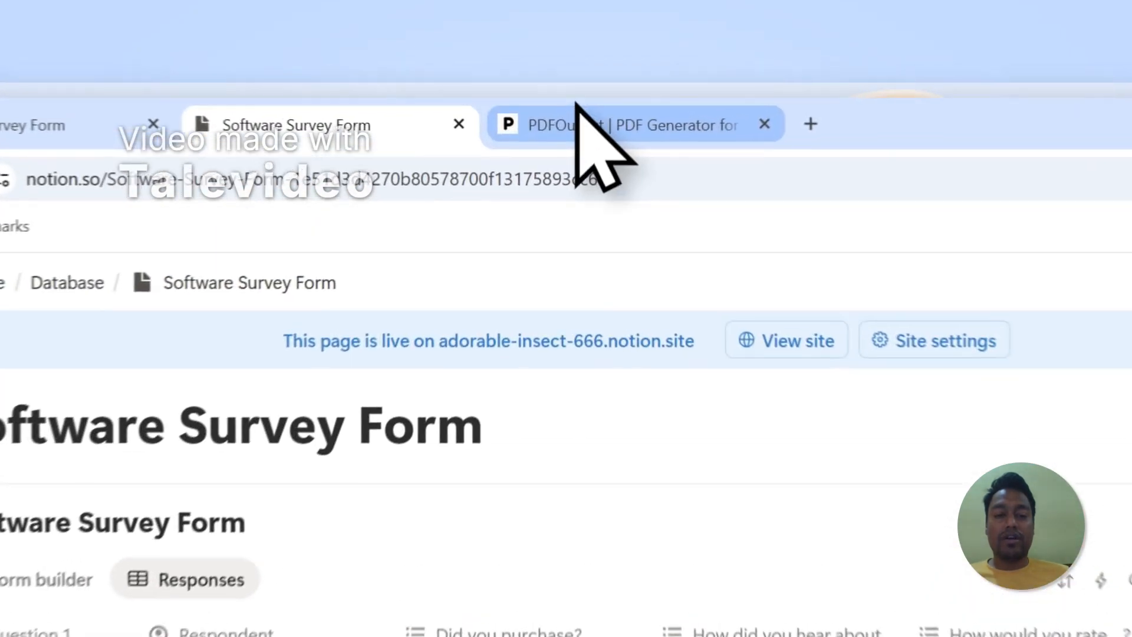
click(537, 94)
drag(411, 367, 525, 367)
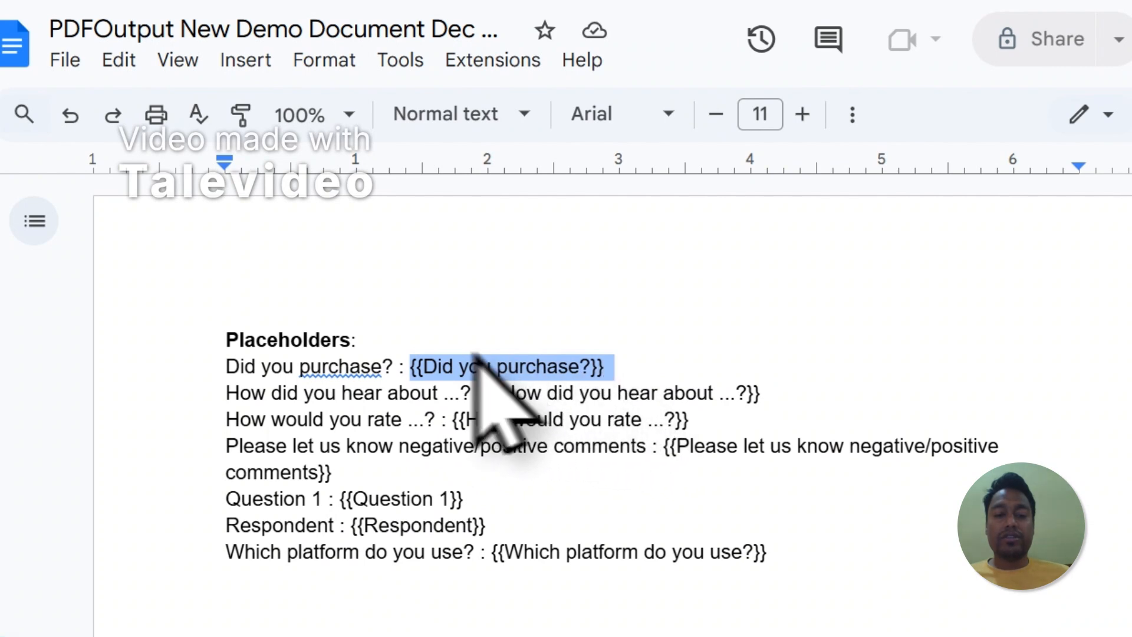
click(538, 126)
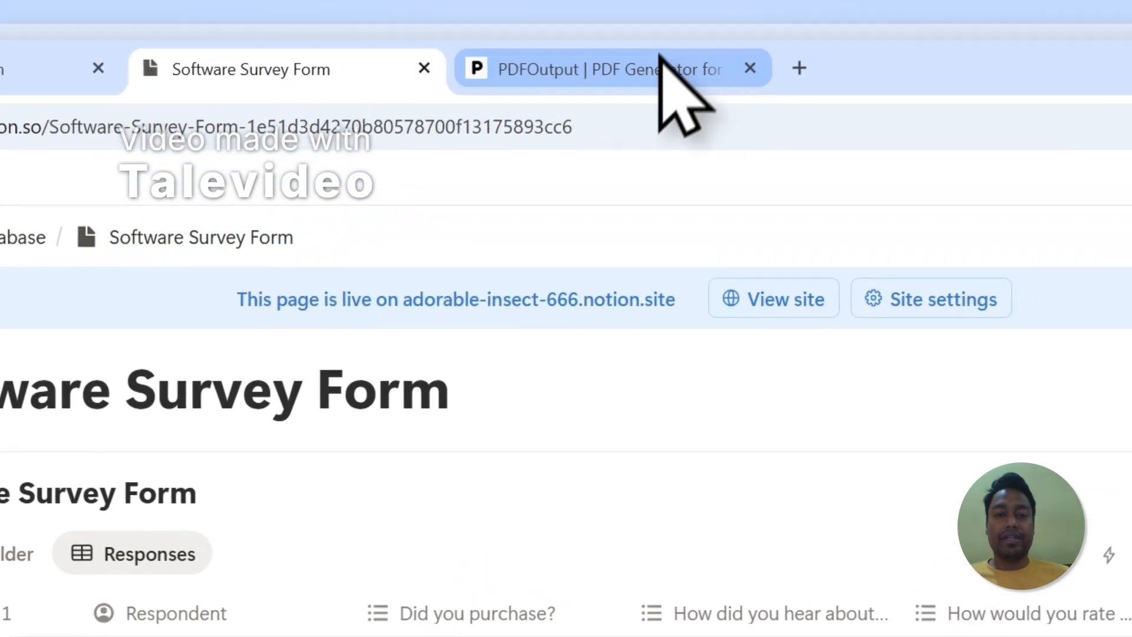
click(662, 68)
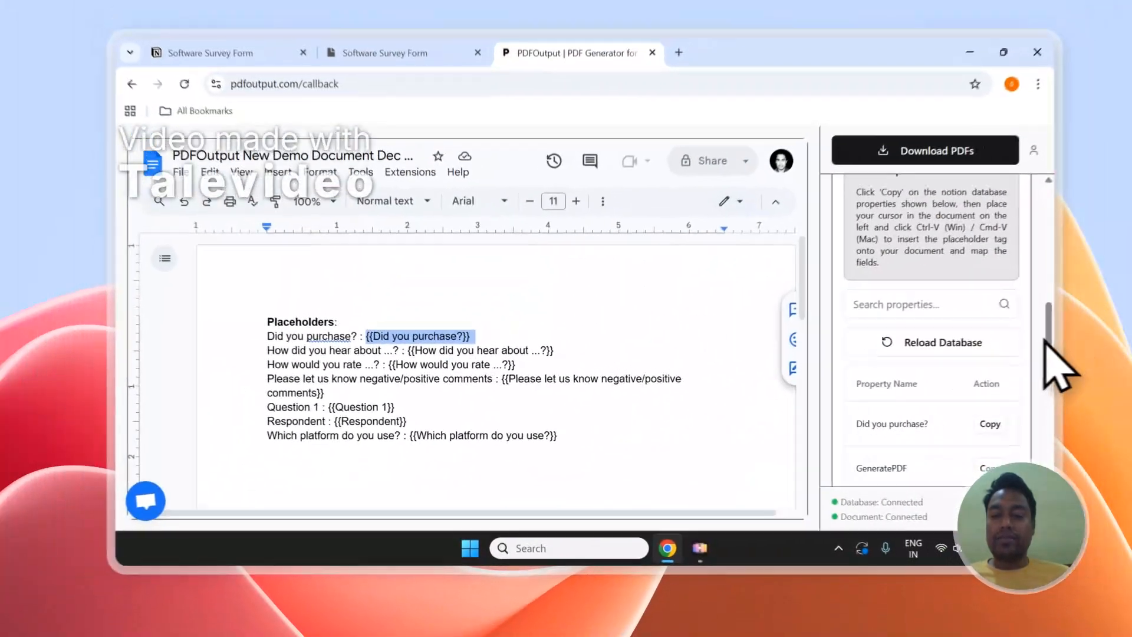
Step: Copy the Respondent property's placeholder from the mapping section and paste it below the placeholder list in the document
scroll(987, 355, down, 3)
scroll(987, 357, down, 5)
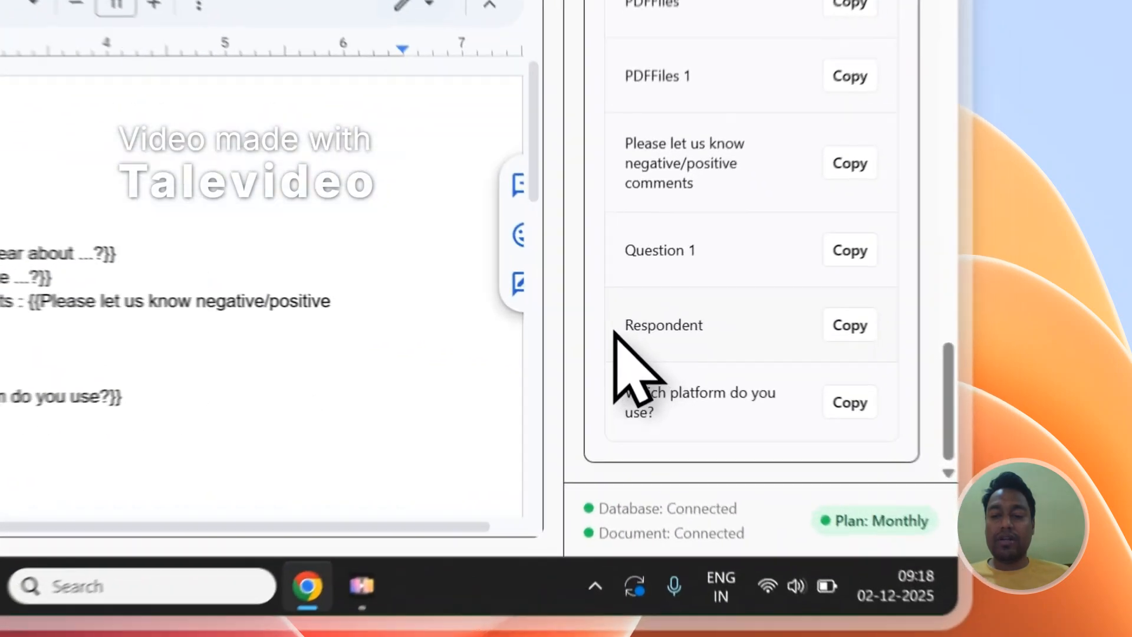
drag(813, 403, 853, 402)
click(942, 403)
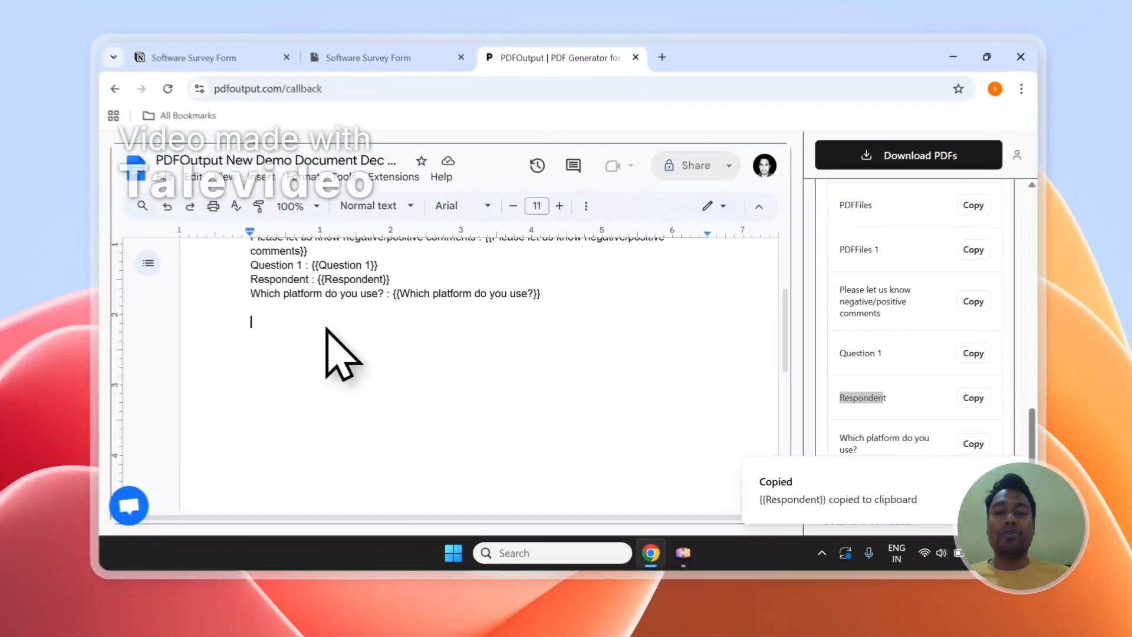
key(ctrl+v)
Step: Copy the "Please let us know negative/positive comments" placeholder and paste it below {{Respondent}} in the document
scroll(860, 363, up, 5)
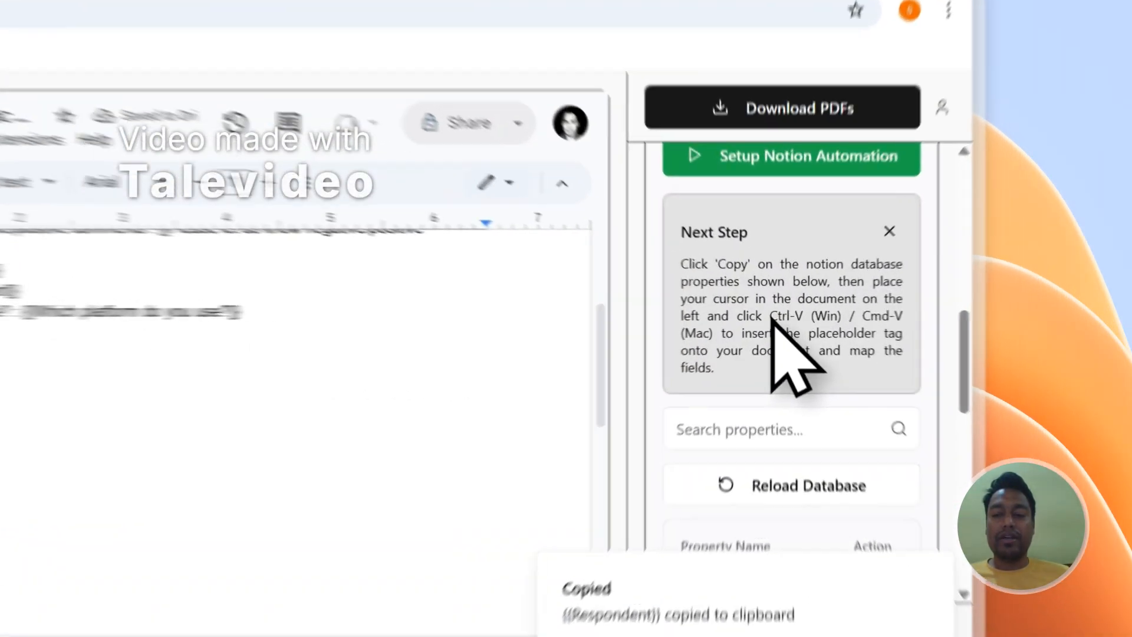
drag(873, 308, 847, 322)
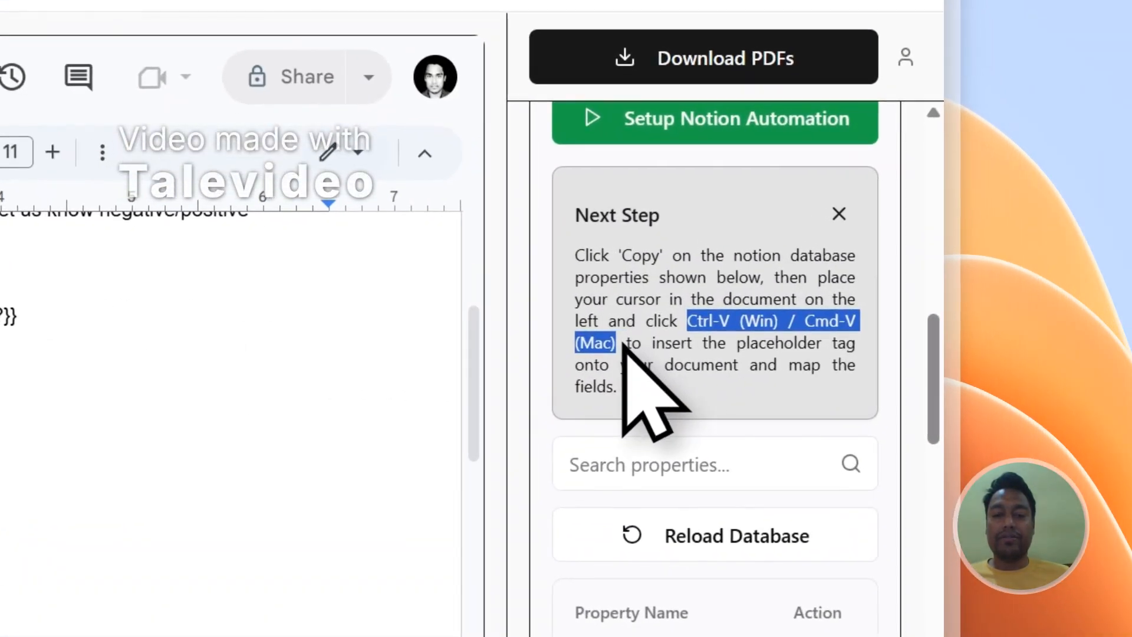
scroll(243, 374, down, 4)
scroll(1106, 496, down, 6)
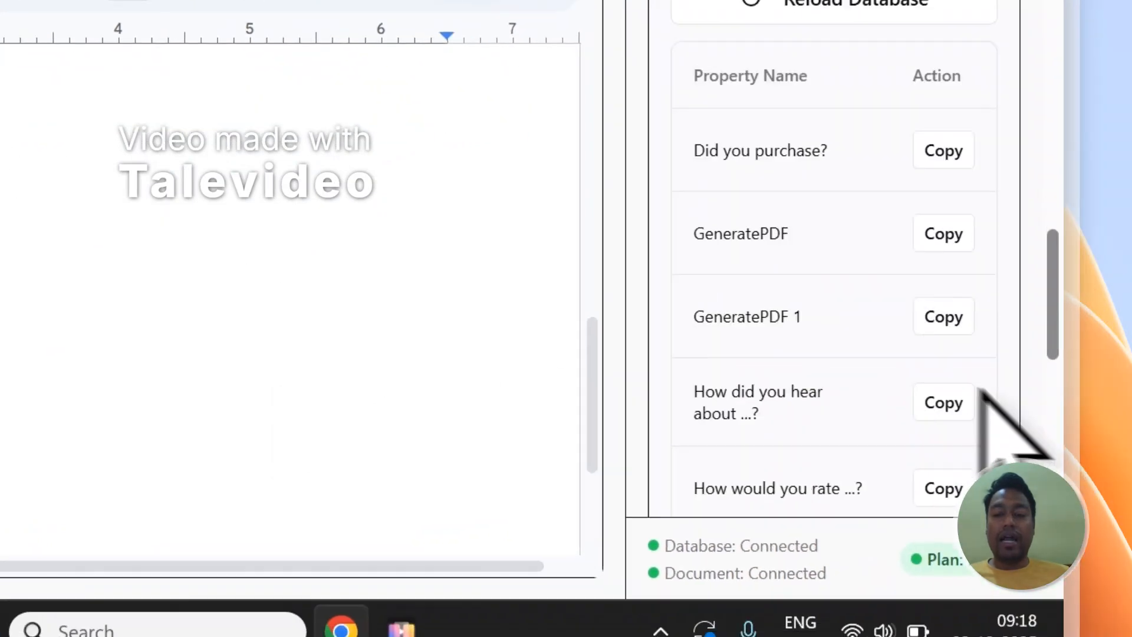
click(849, 251)
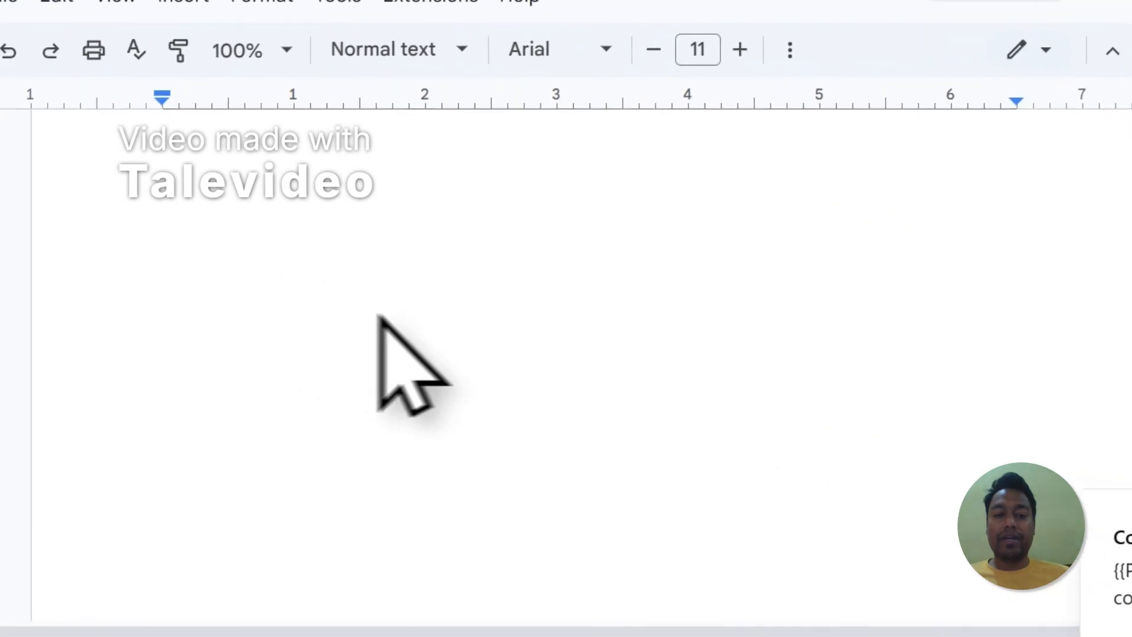
key(ctrl+v)
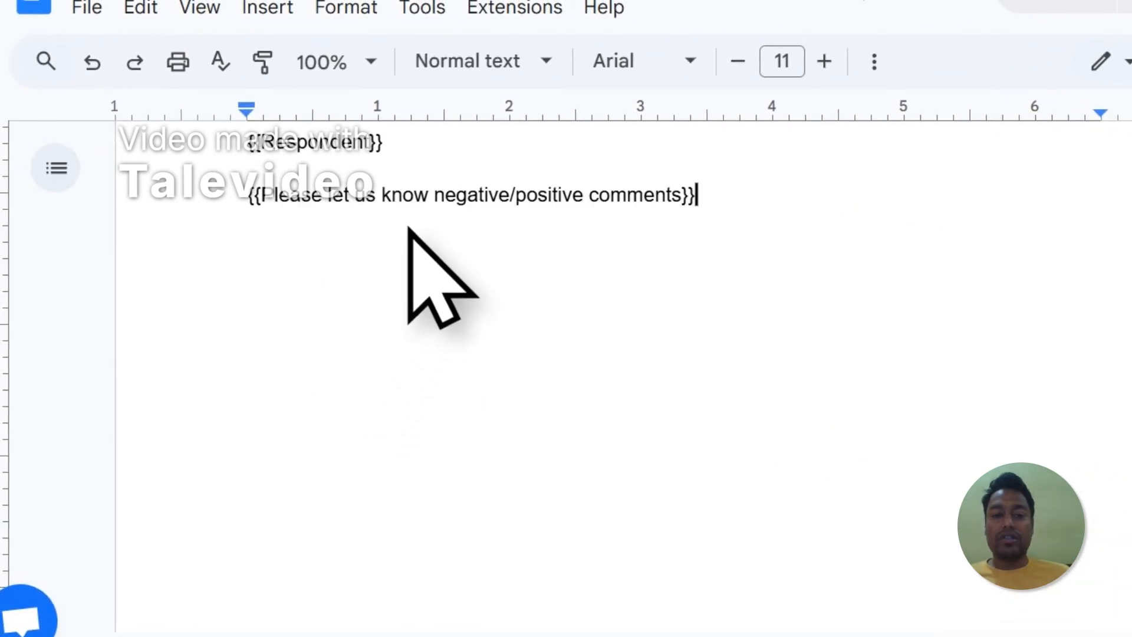
Step: Delete the two extra pasted placeholders below the list and return to the PDF file name setting in the mapping section
scroll(412, 231, up, 3)
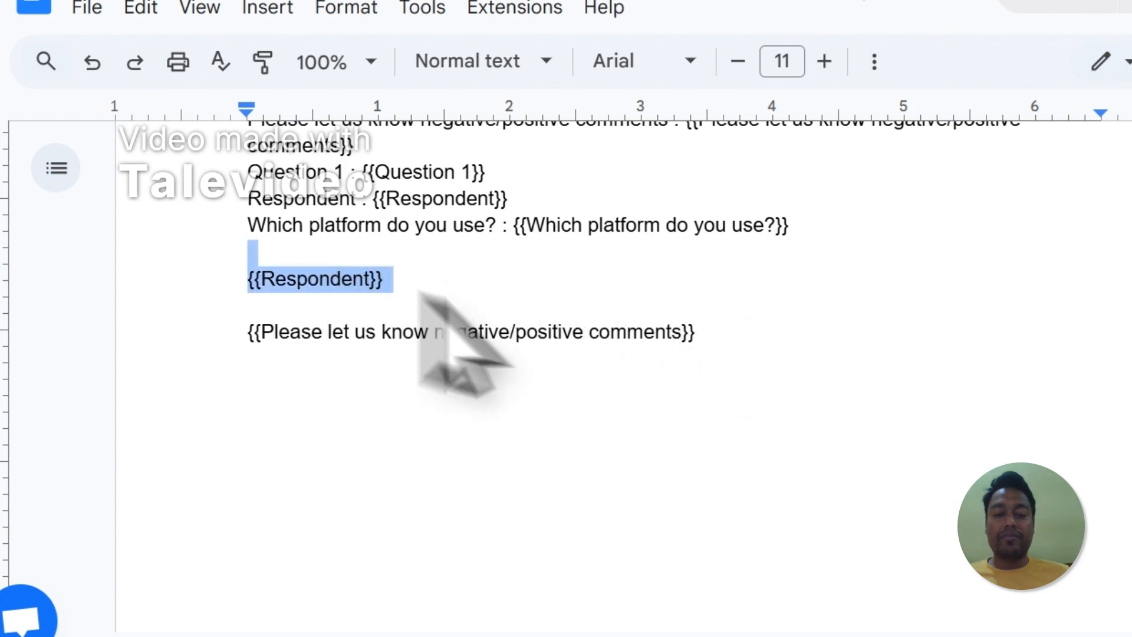
drag(722, 341, 403, 304)
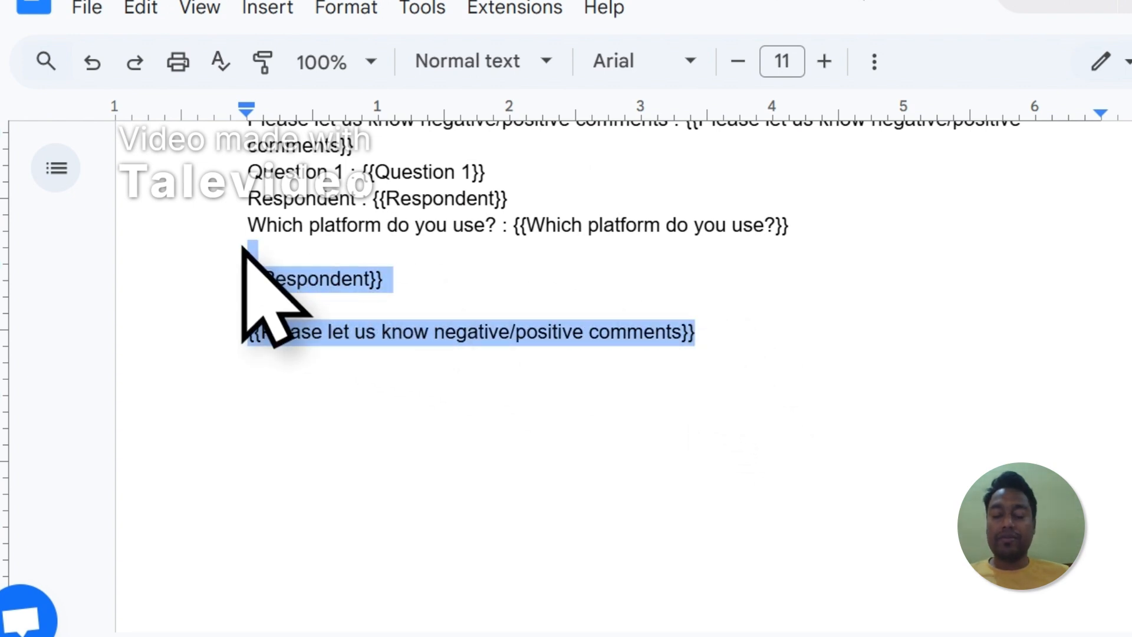
scroll(242, 247, up, 5)
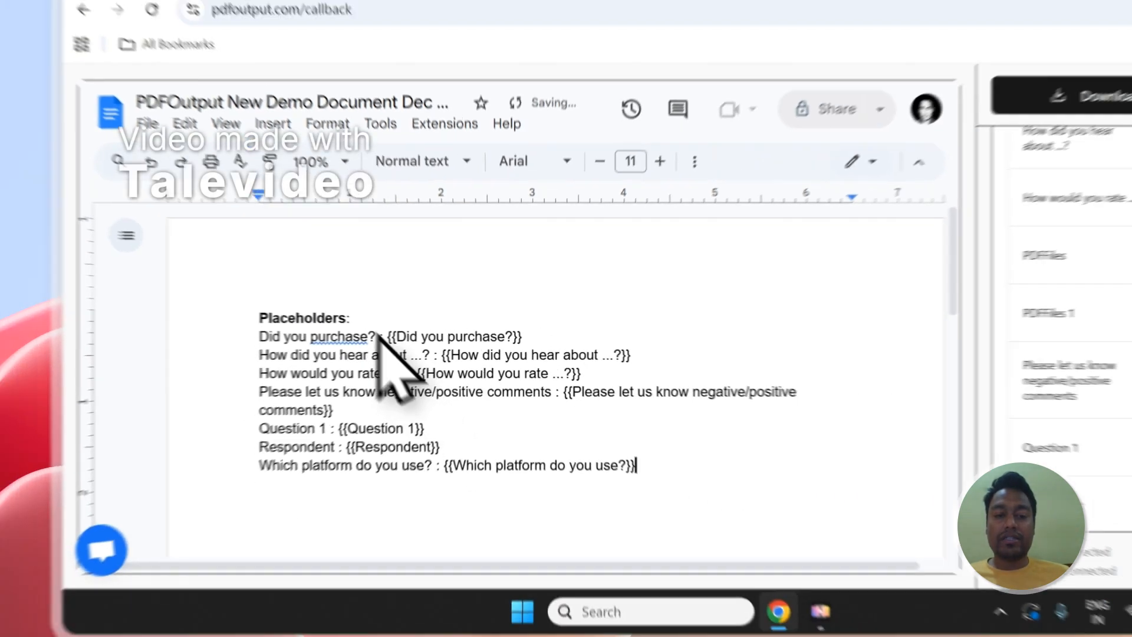
scroll(898, 383, up, 10)
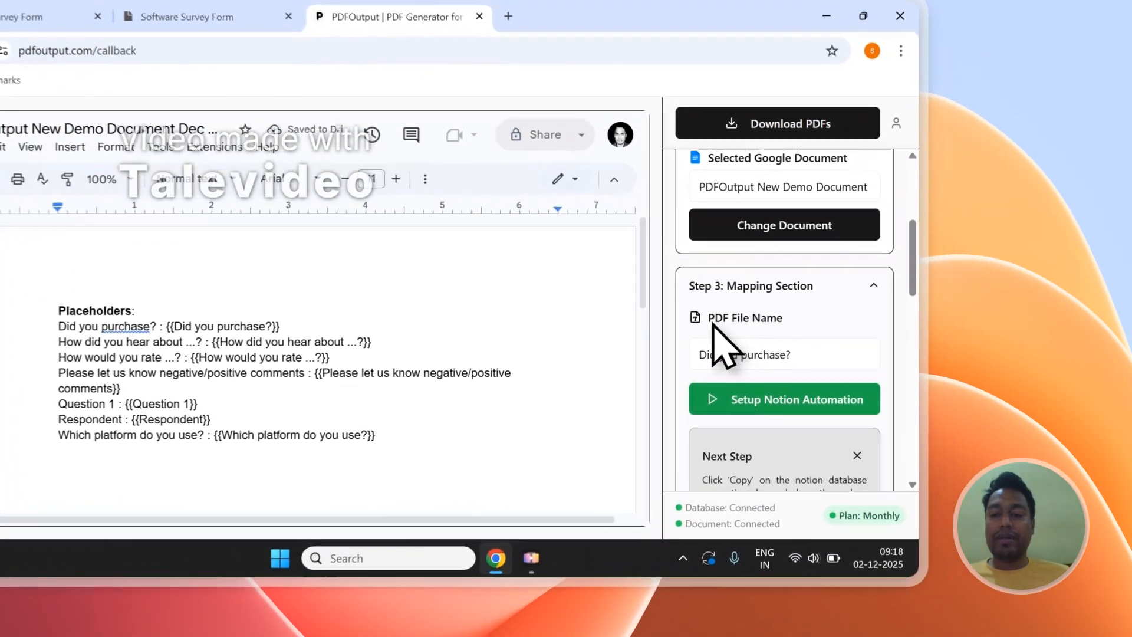
Step: Review the columns of the survey responses table in Notion to find a suitable property for naming the PDF files
drag(824, 346, 885, 348)
click(283, 84)
click(283, 126)
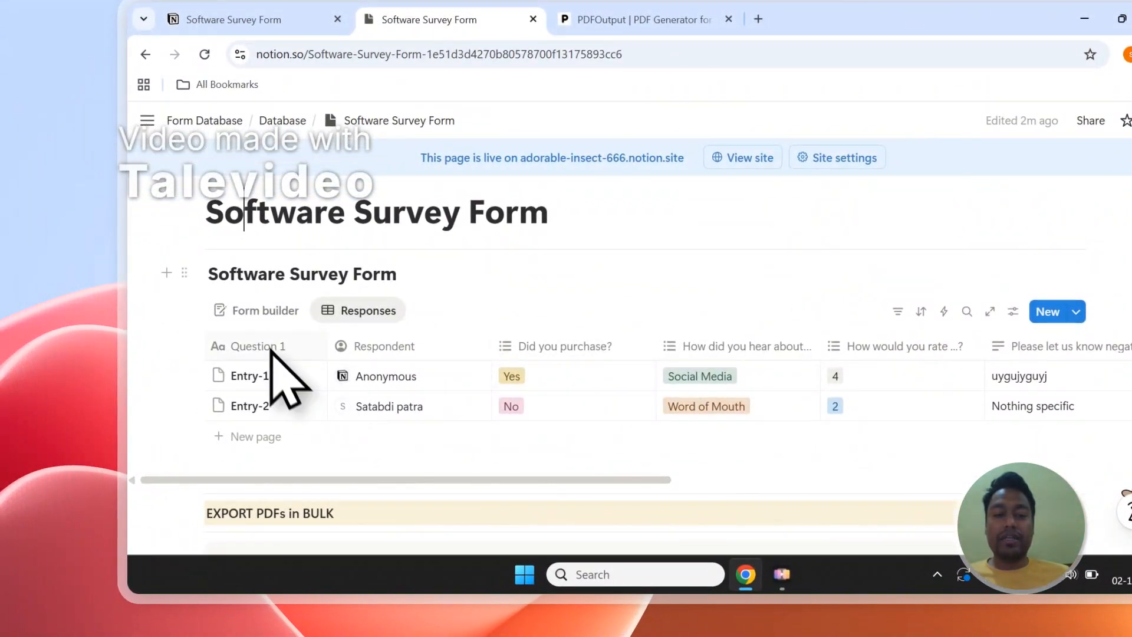
drag(389, 465, 599, 475)
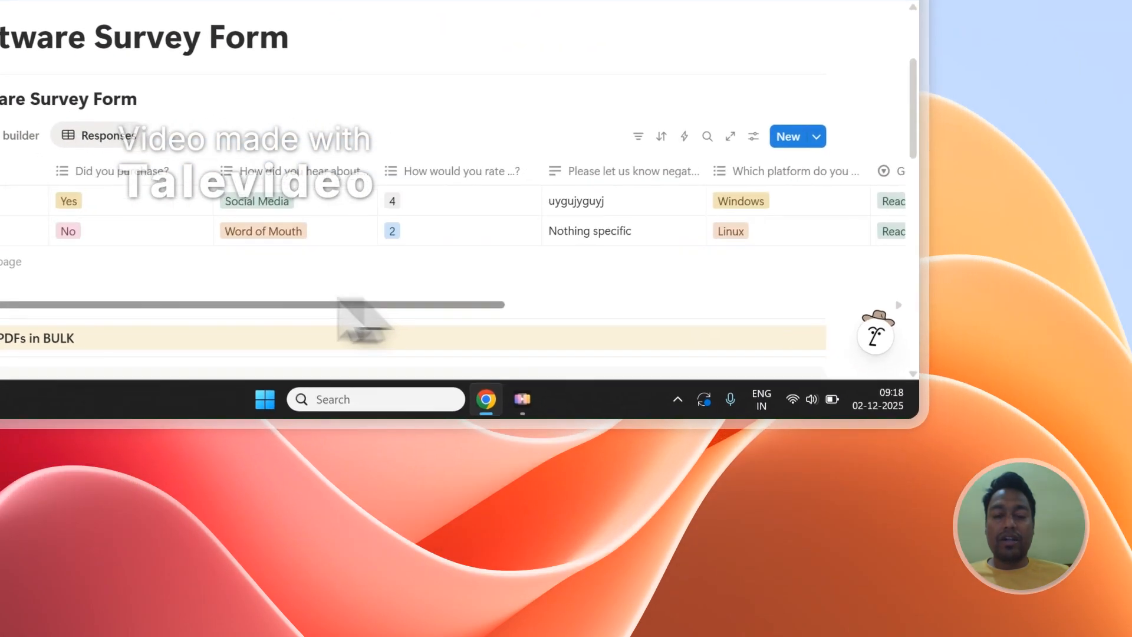
drag(339, 302, 262, 300)
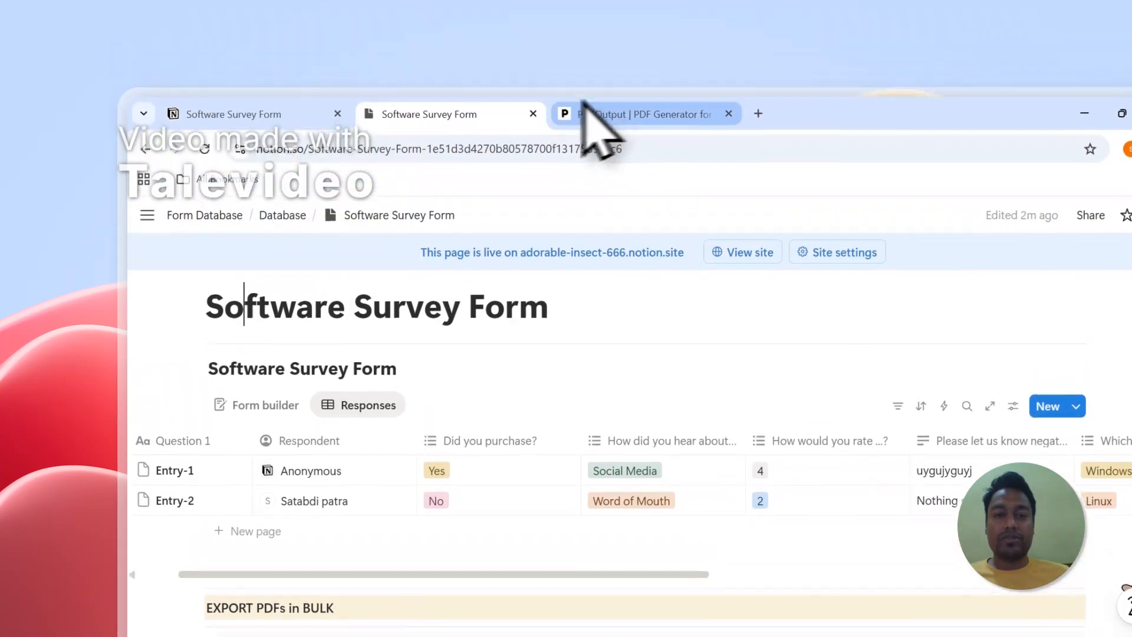
Step: Set the PDF file name in PDFOutput to the Question 1 property and generate the PDFs for the database
click(606, 131)
click(807, 386)
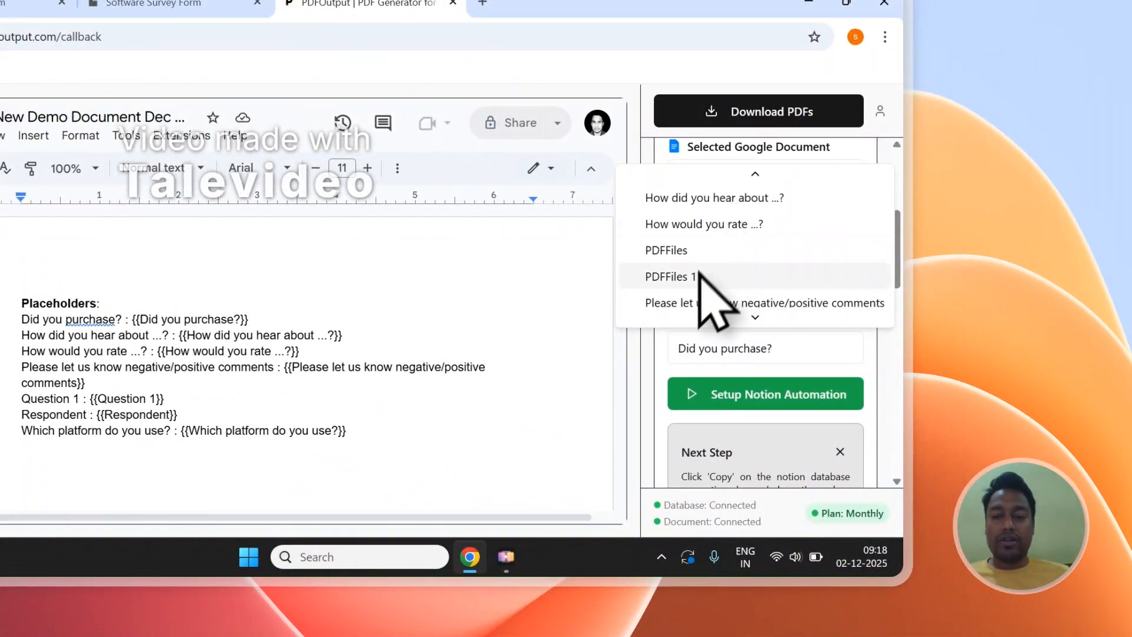
click(695, 259)
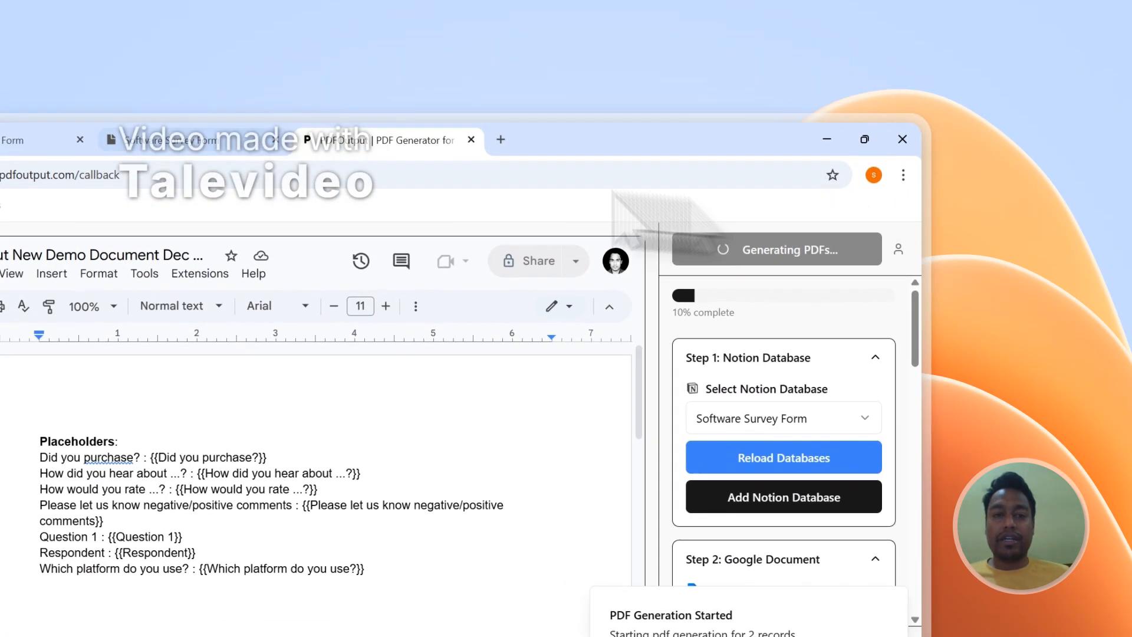
Step: Delete the duplicate GeneratePDF 1 property from the Software Survey Form database in Notion
click(99, 2)
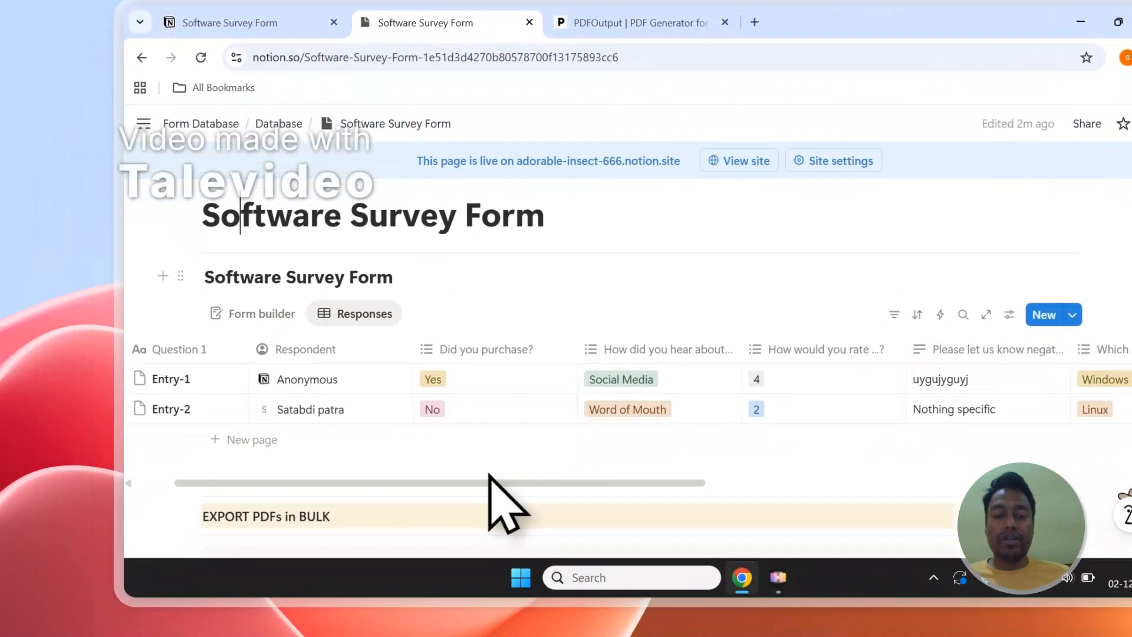
drag(402, 604, 785, 604)
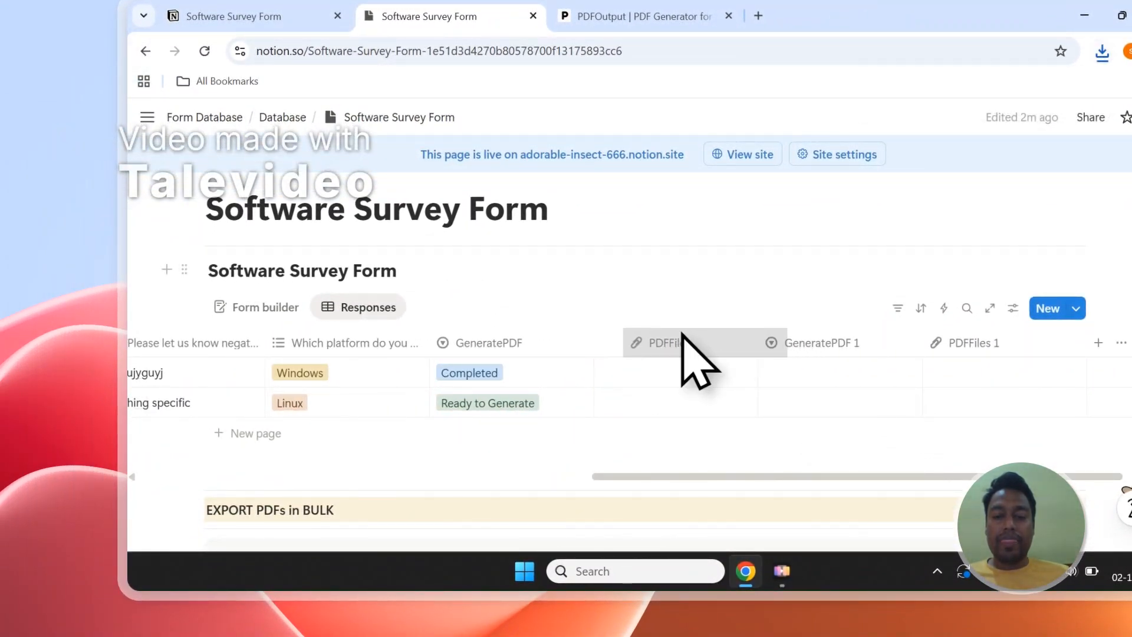
click(851, 335)
scroll(825, 507, down, 3)
click(822, 525)
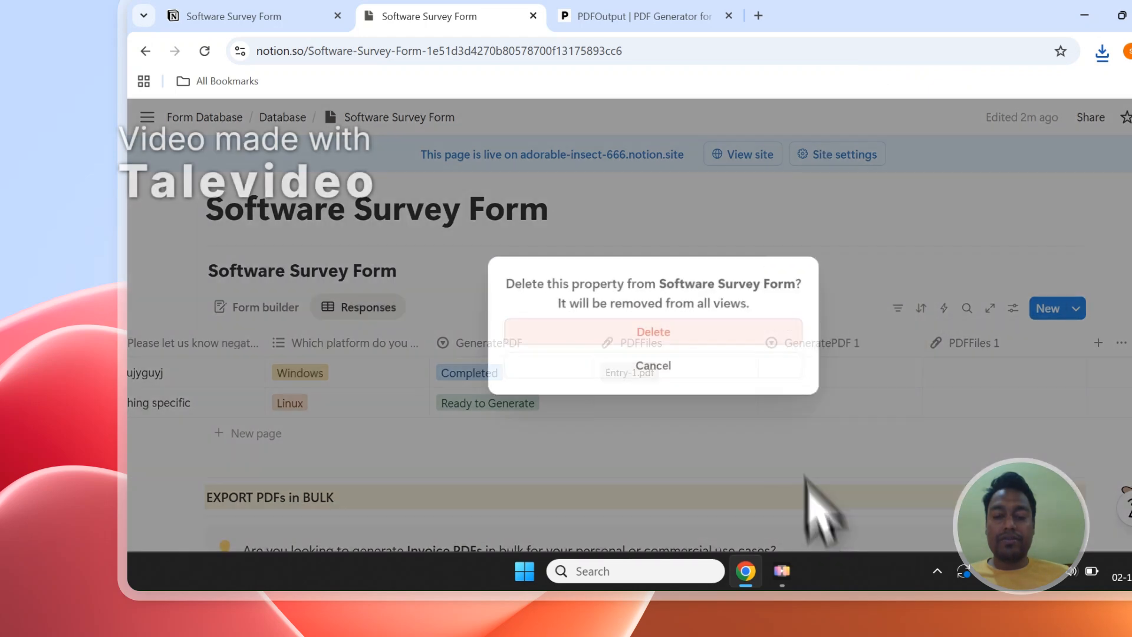
click(766, 335)
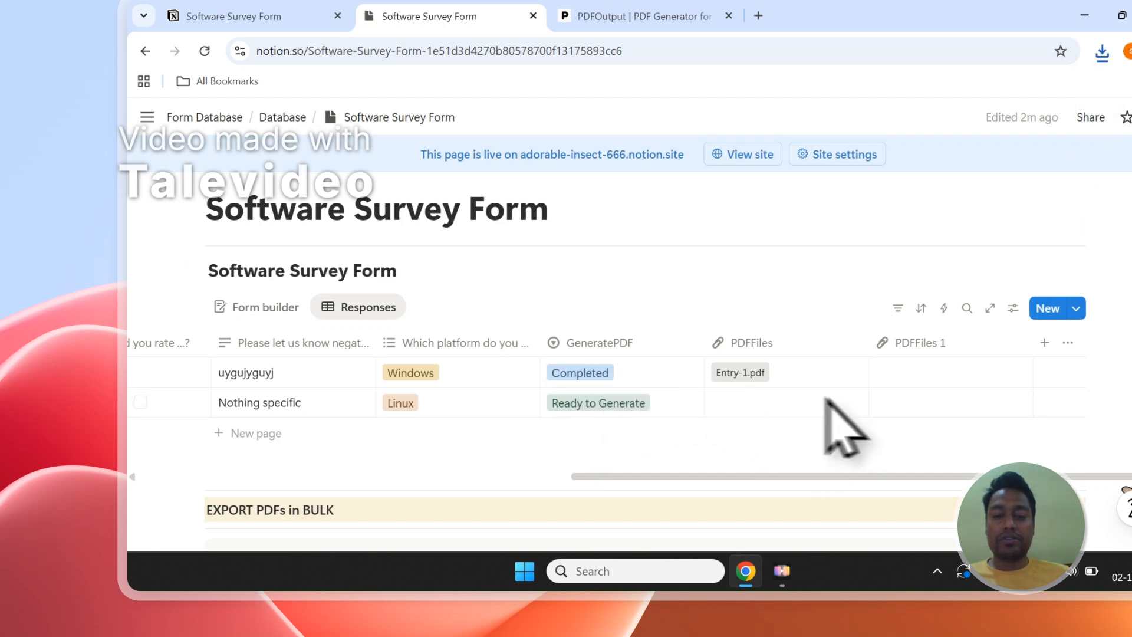
Step: Delete the duplicate PDFFiles 1 property from the Software Survey Form database
click(924, 343)
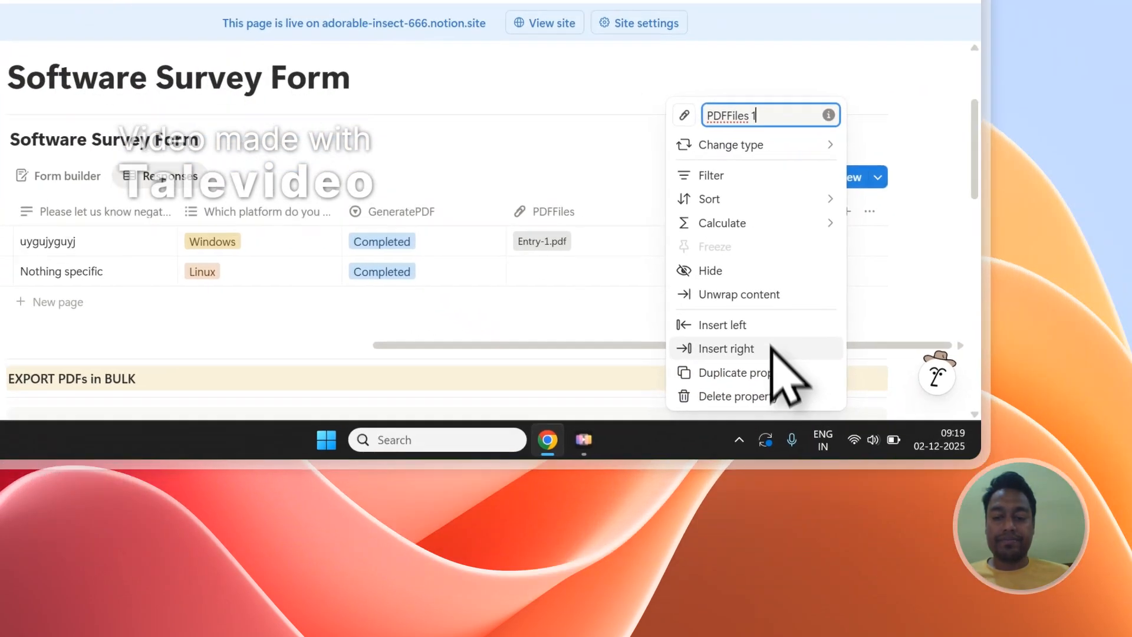
click(931, 525)
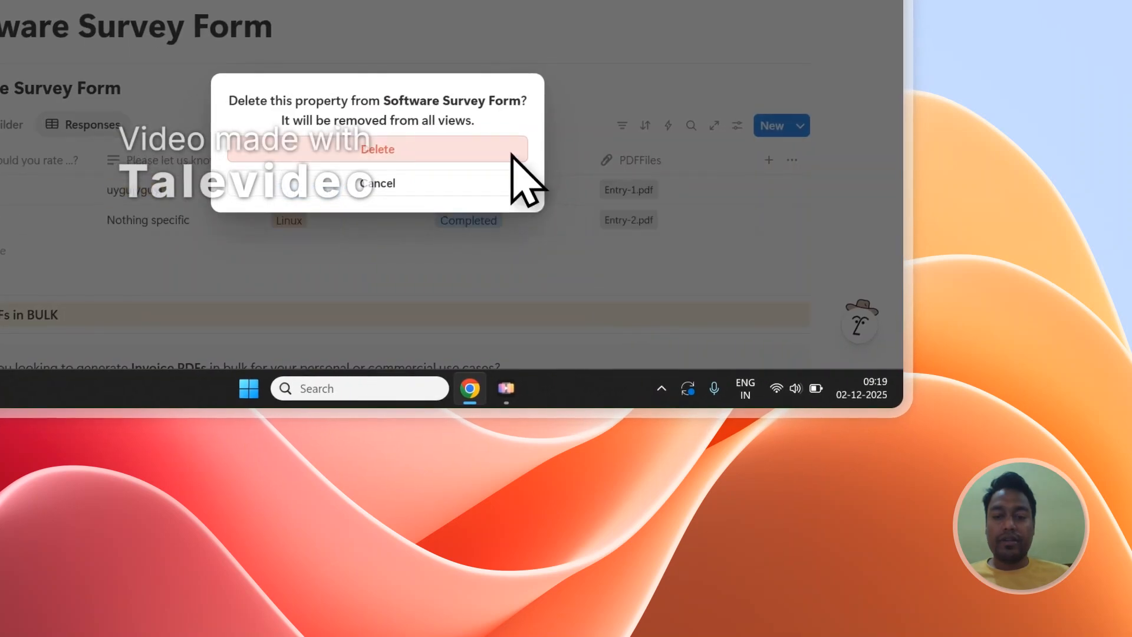
click(511, 154)
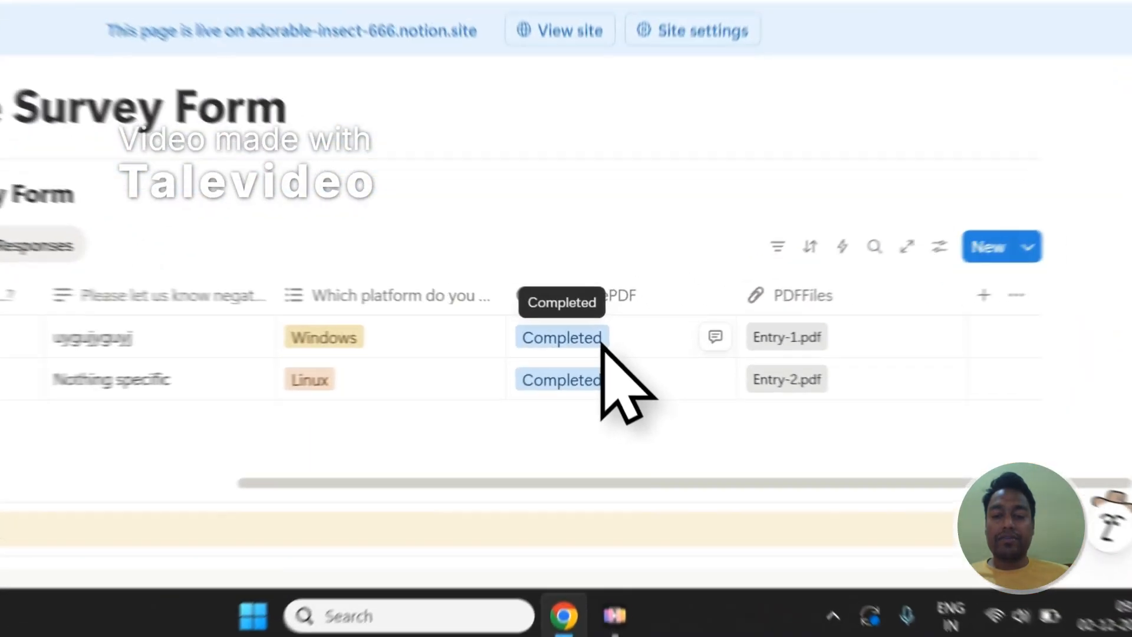
Step: Check the GeneratePDF status options of the first response and open the generated Entry-1.pdf and Entry-2.pdf files
click(665, 388)
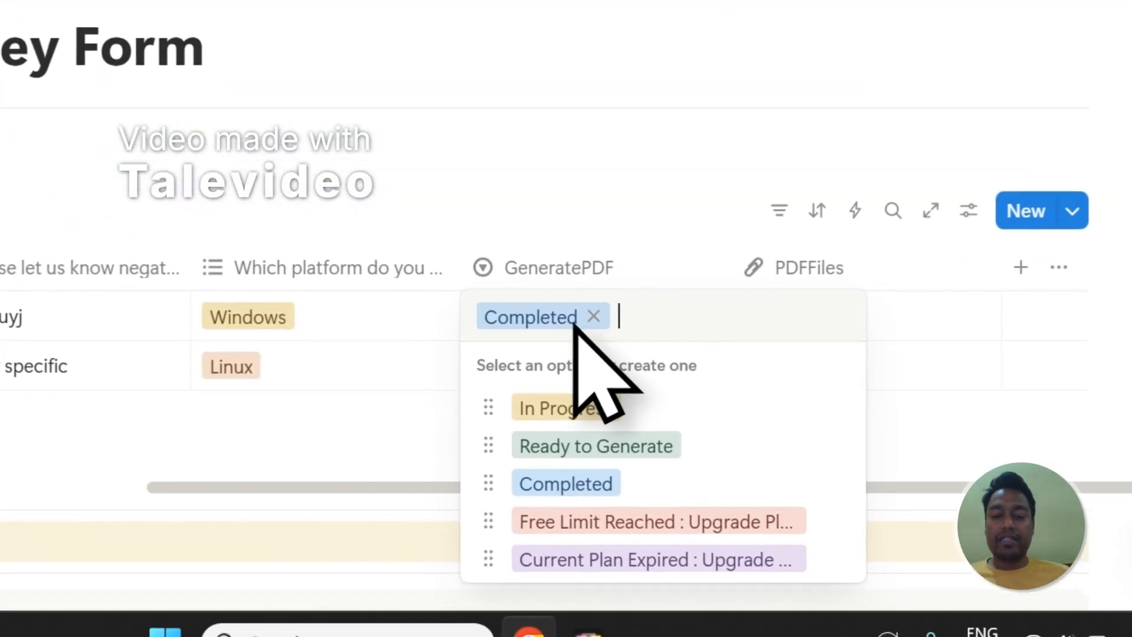
key(Escape)
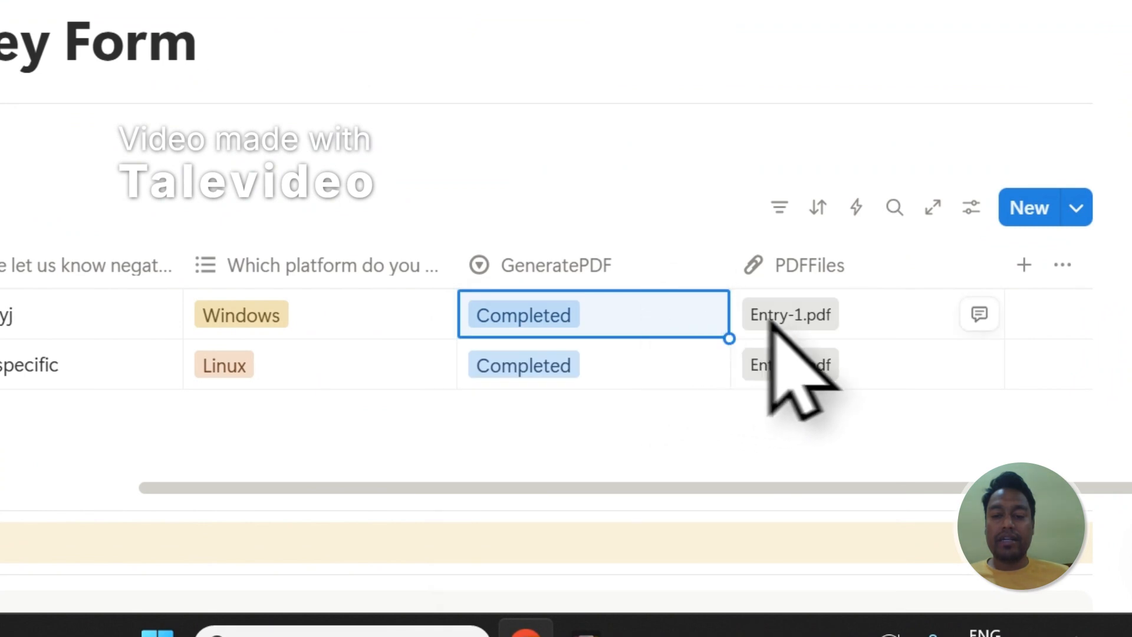
click(805, 324)
click(416, 127)
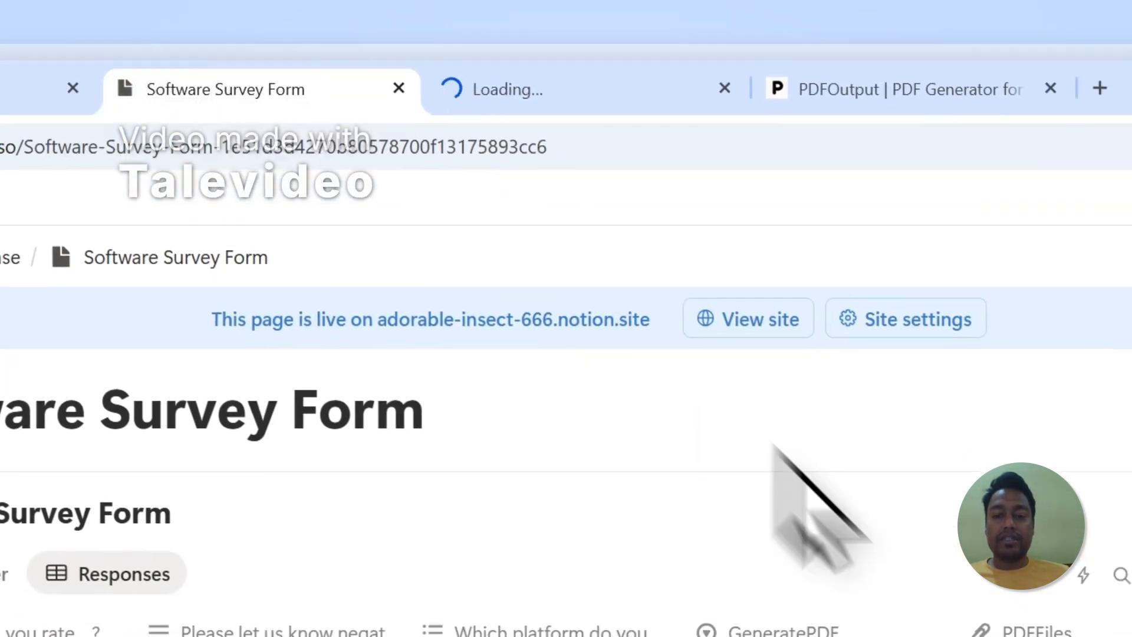
click(668, 433)
Step: Examine the survey answers filled into the placeholders in Entry-1.pdf and Entry-2.pdf
click(557, 123)
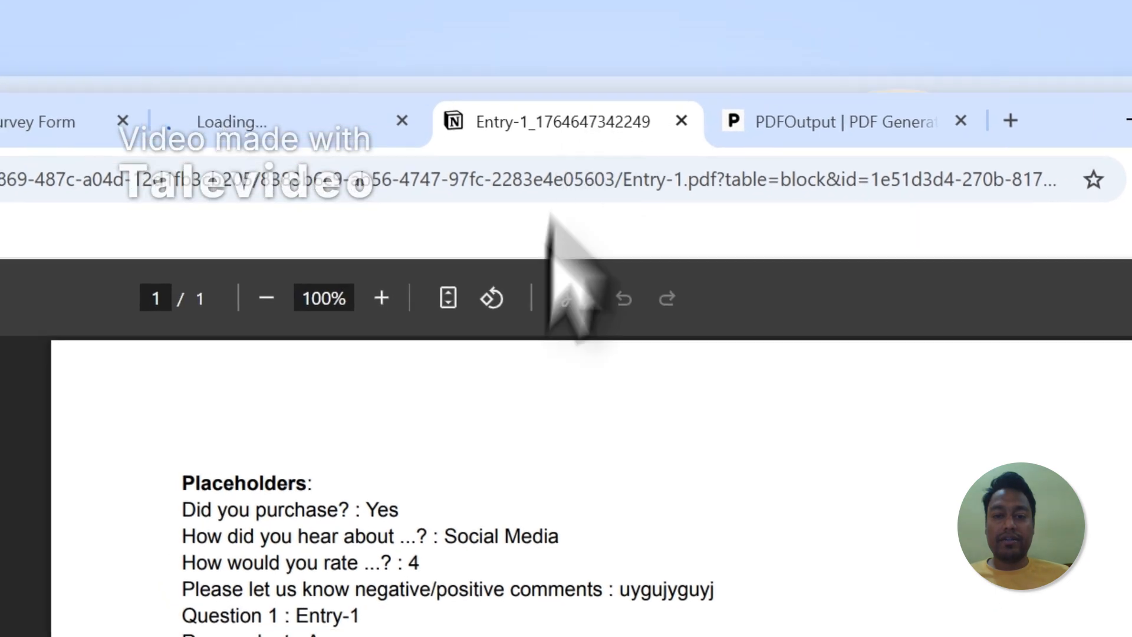
drag(604, 533, 272, 389)
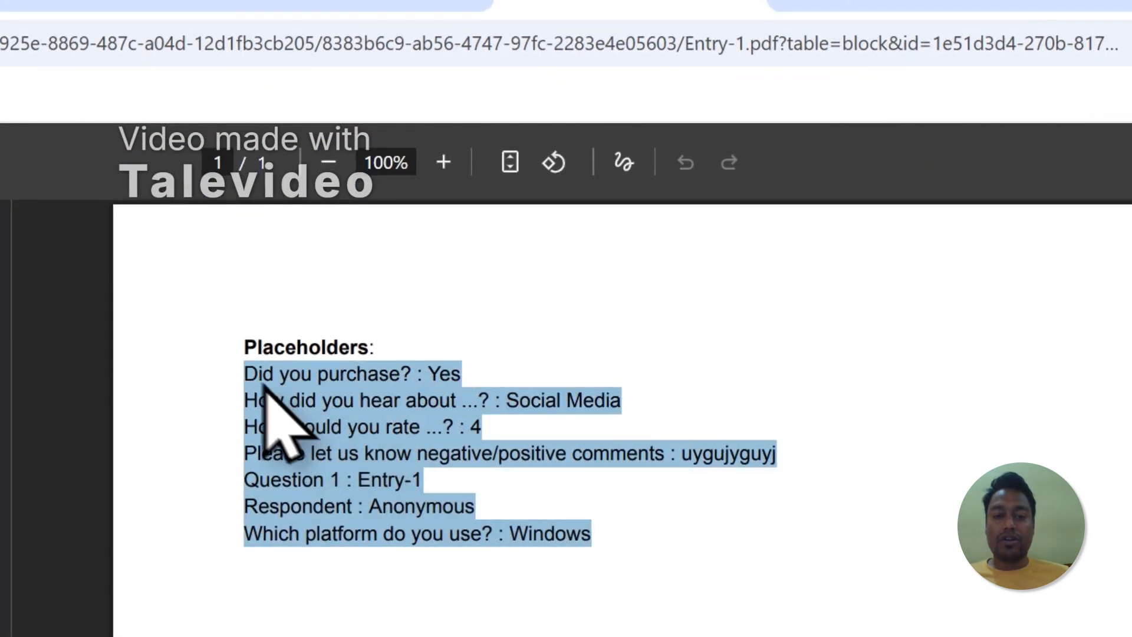
click(543, 455)
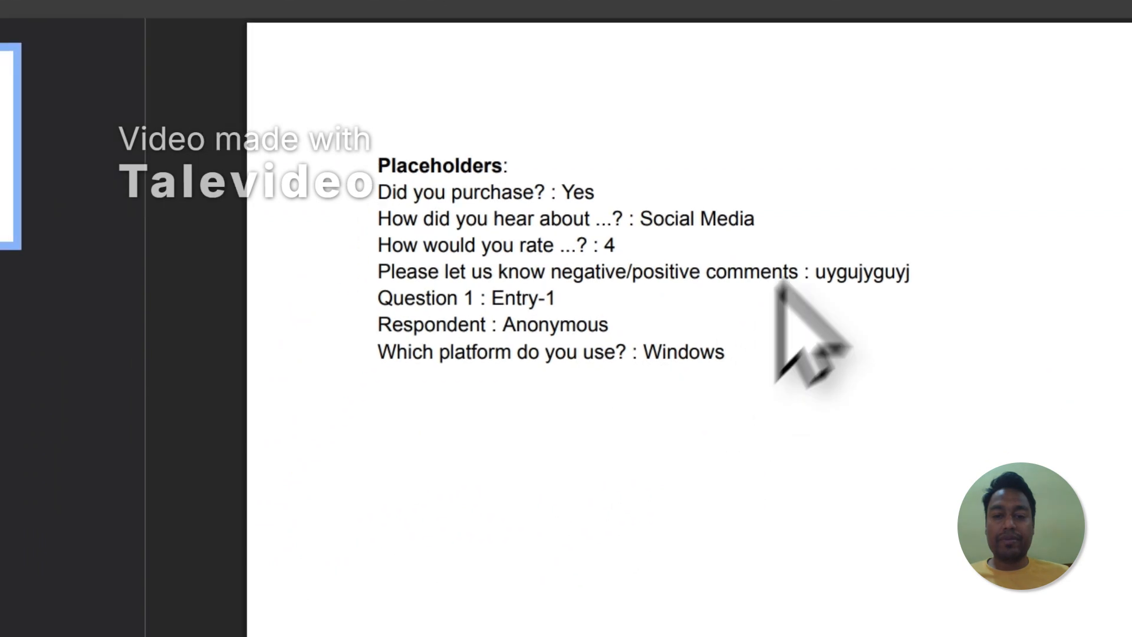
click(417, 82)
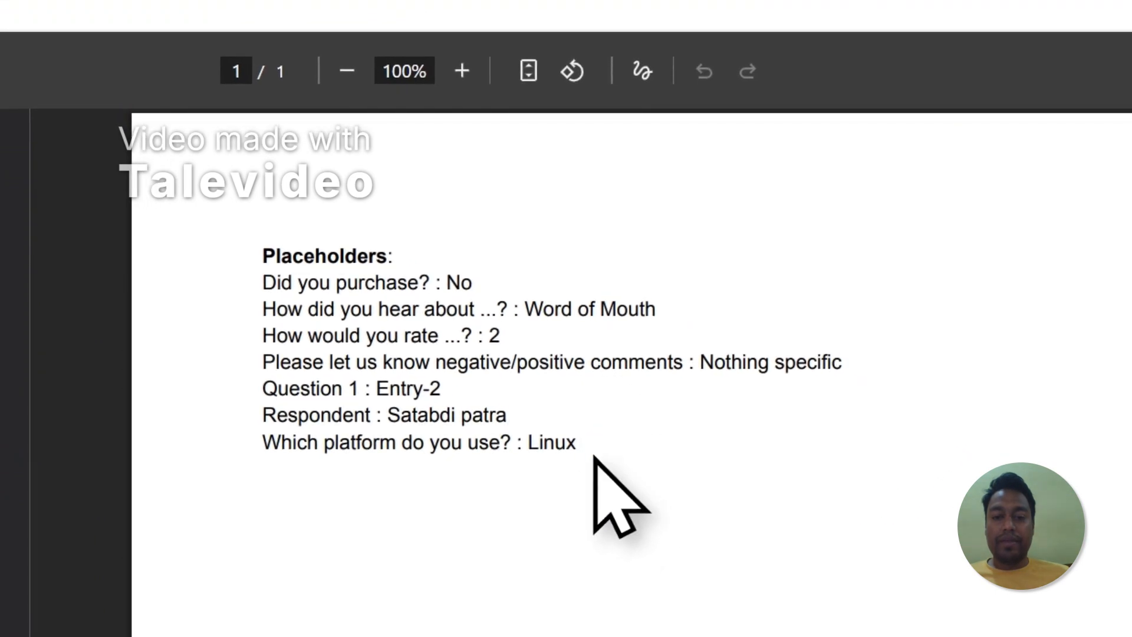
drag(594, 457, 413, 348)
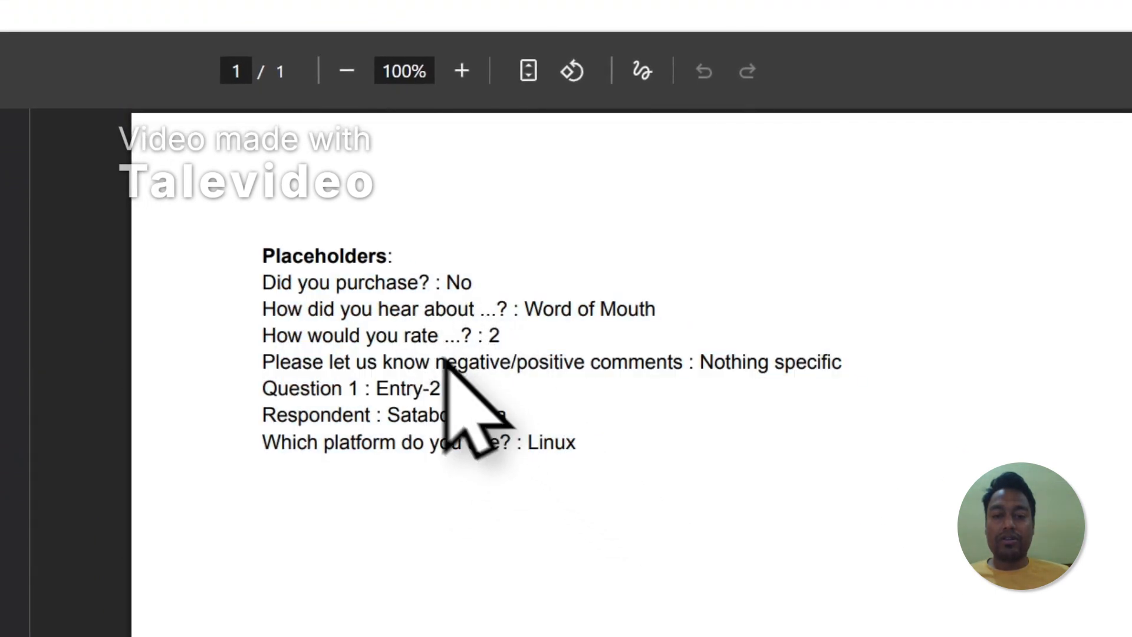
Step: Compare the two generated entry PDFs once more and close both of them
click(599, 73)
click(433, 67)
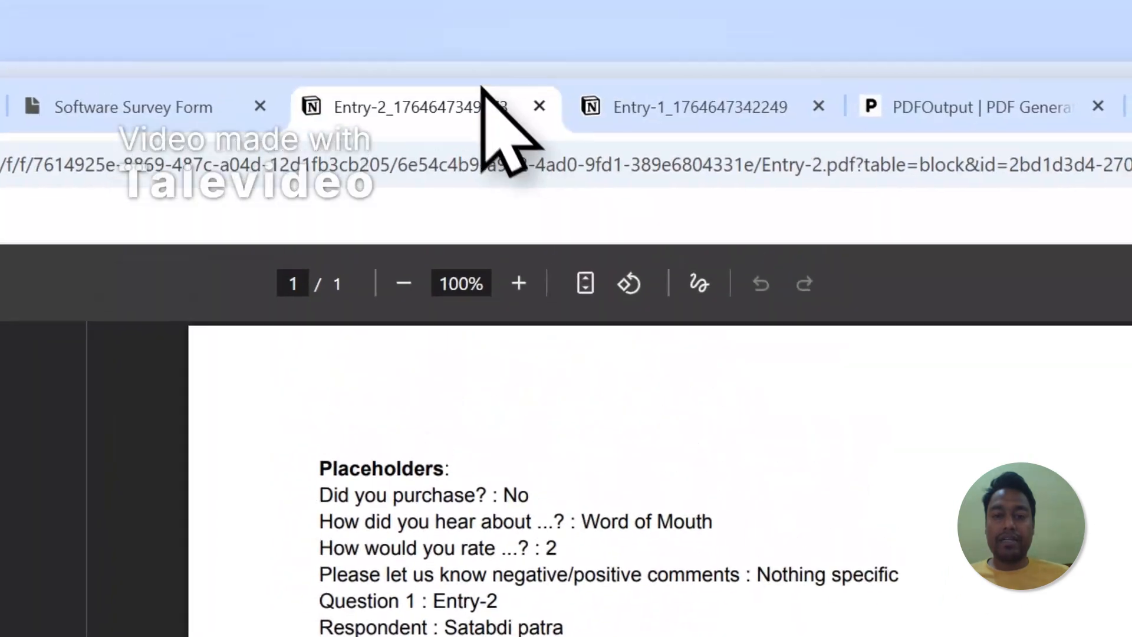
click(619, 99)
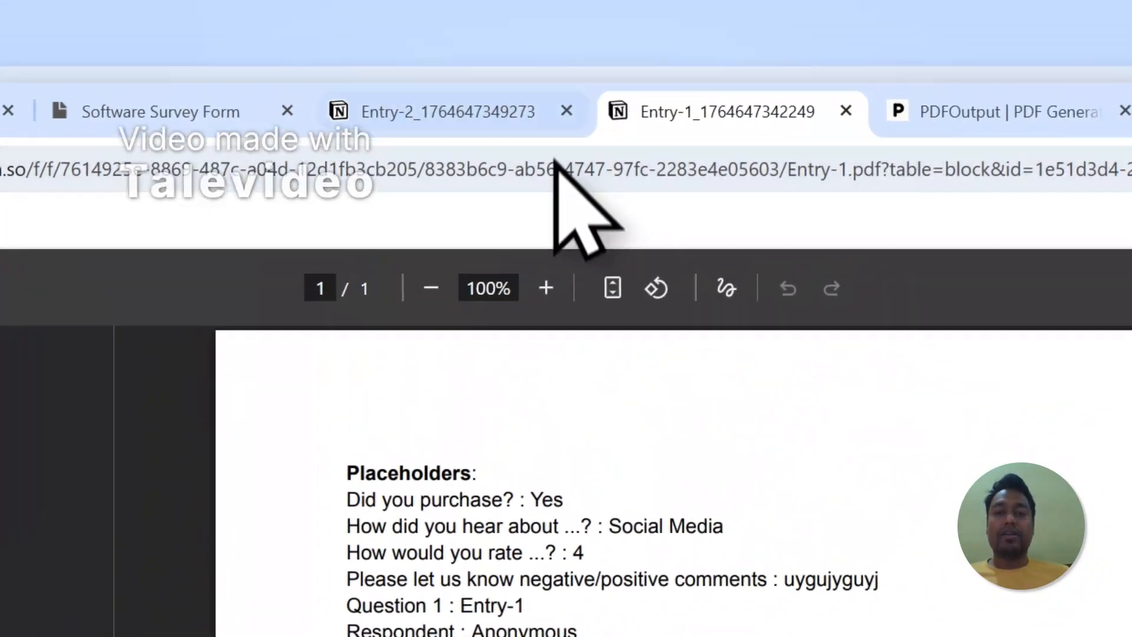
click(598, 42)
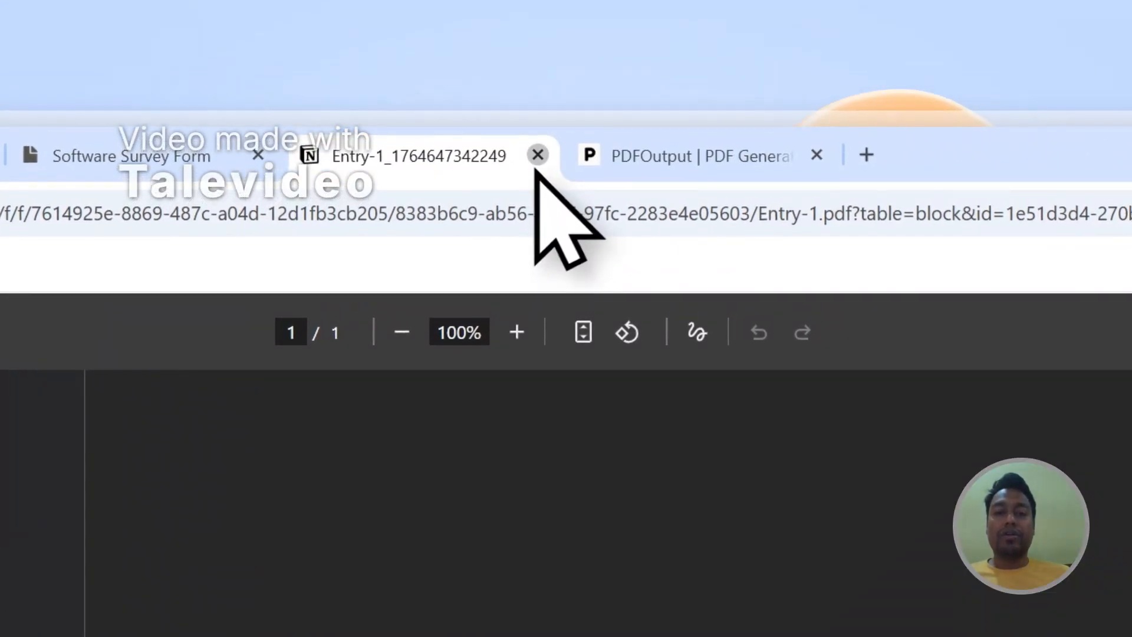
click(537, 156)
Step: Set up the Notion automation for automatic PDF generation in the PDFOutput mapping section
scroll(896, 498, down, 5)
scroll(884, 493, up, 1)
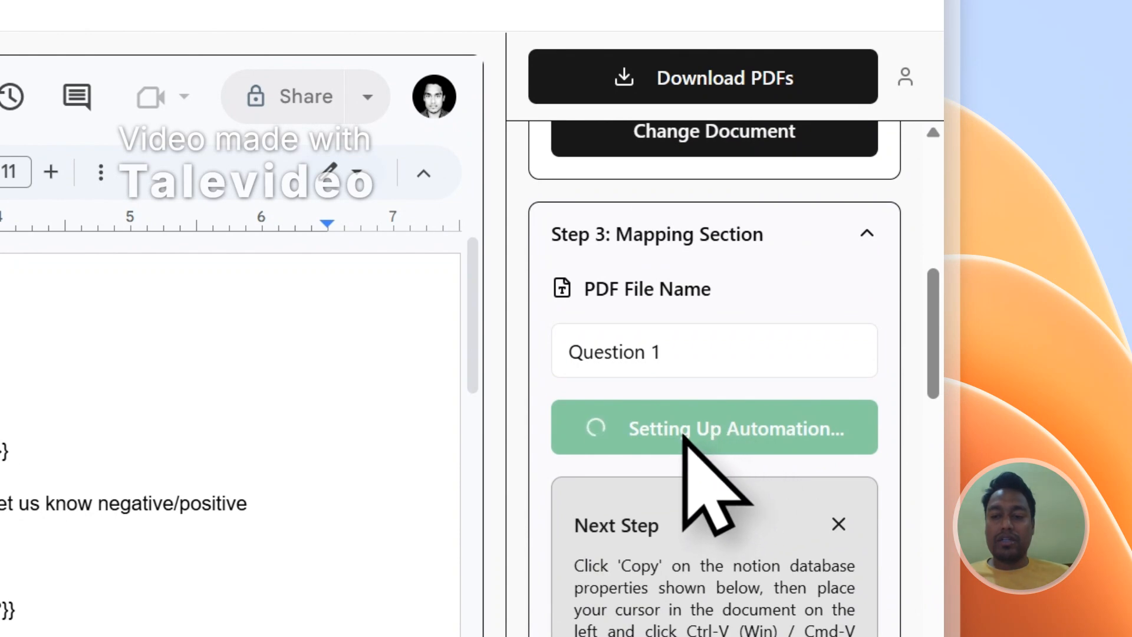
click(580, 441)
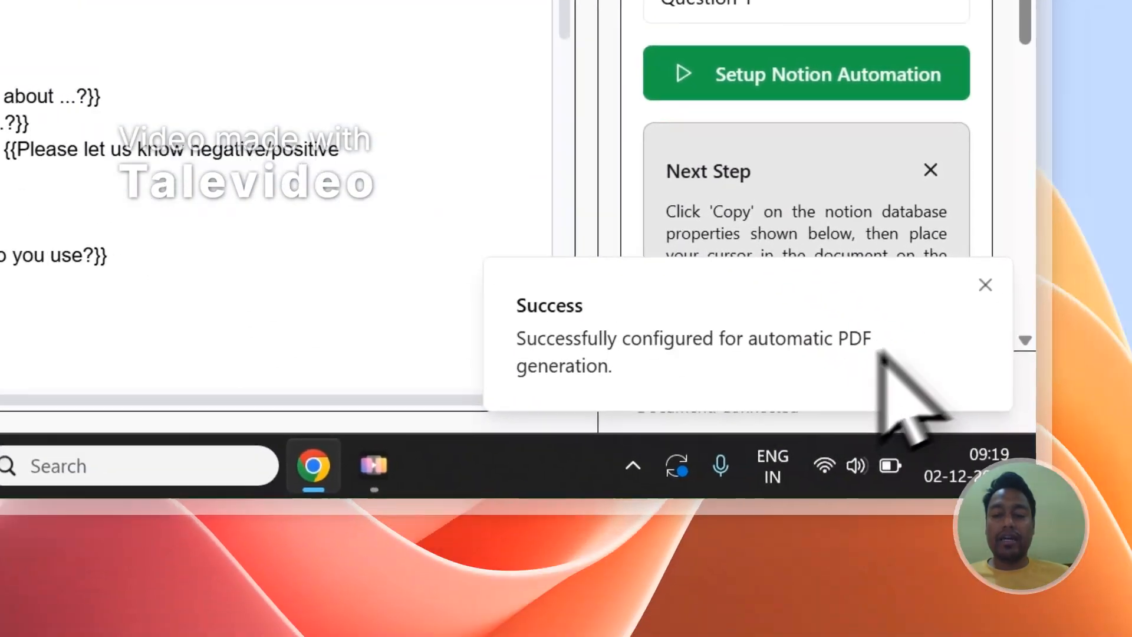
scroll(707, 80, up, 5)
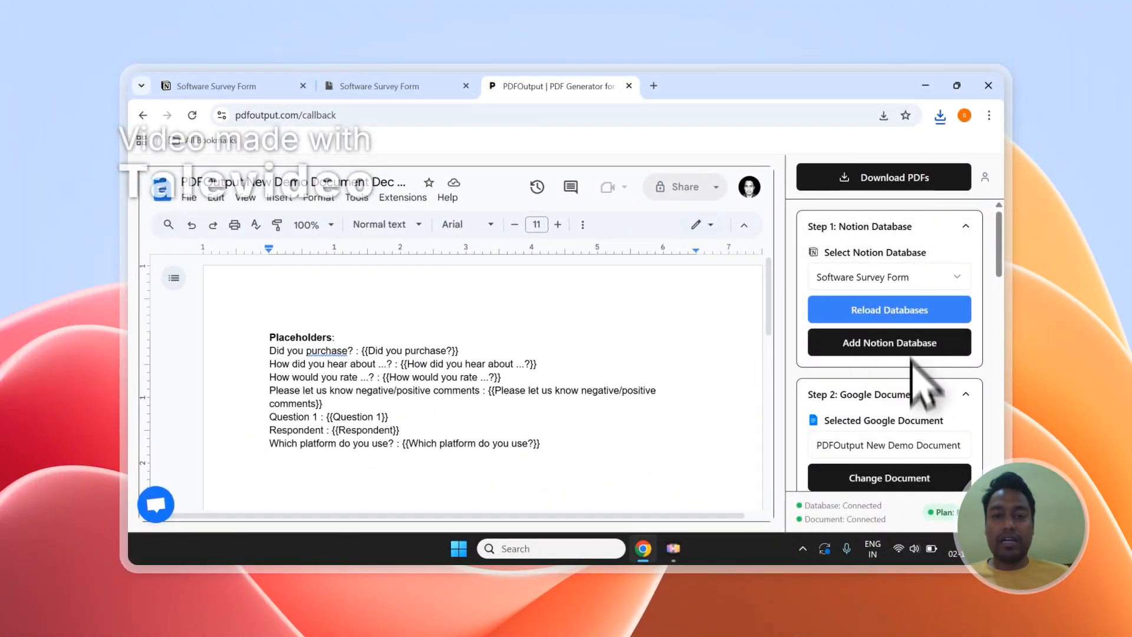
Step: Add a new blank row to the Notion survey responses and set its GeneratePDF status to Ready to Generate
click(225, 85)
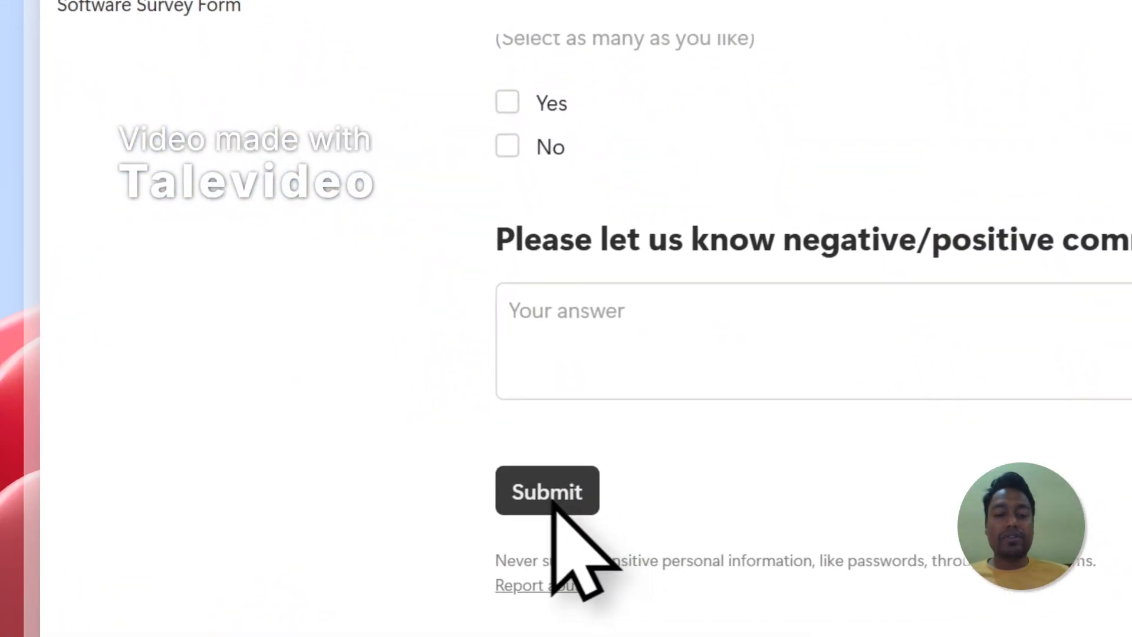
click(551, 16)
click(348, 505)
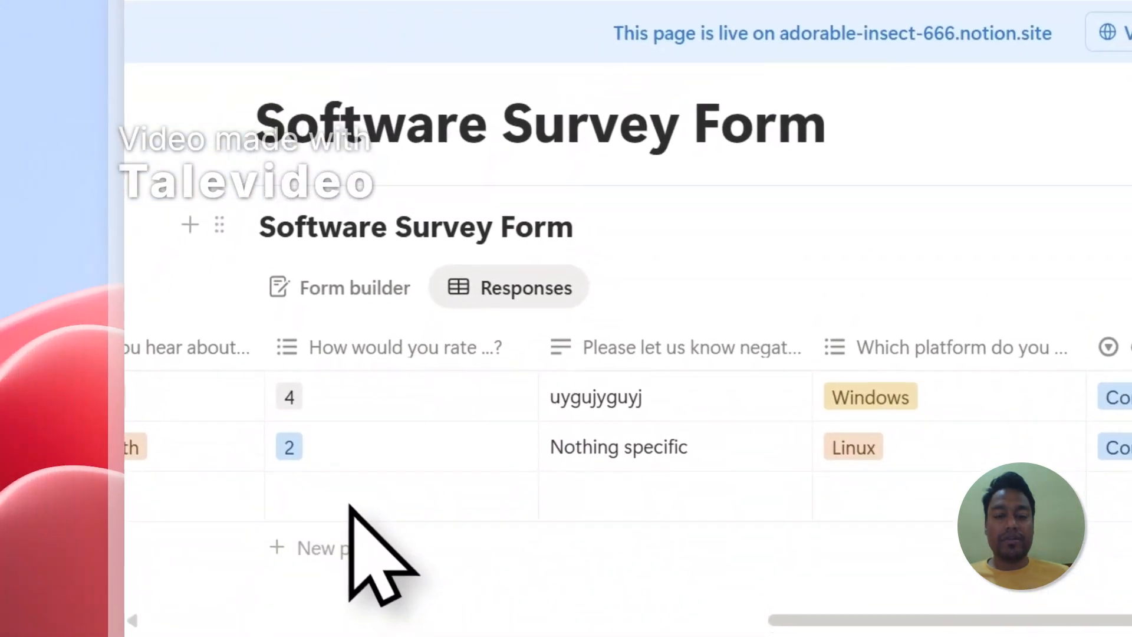
click(1111, 498)
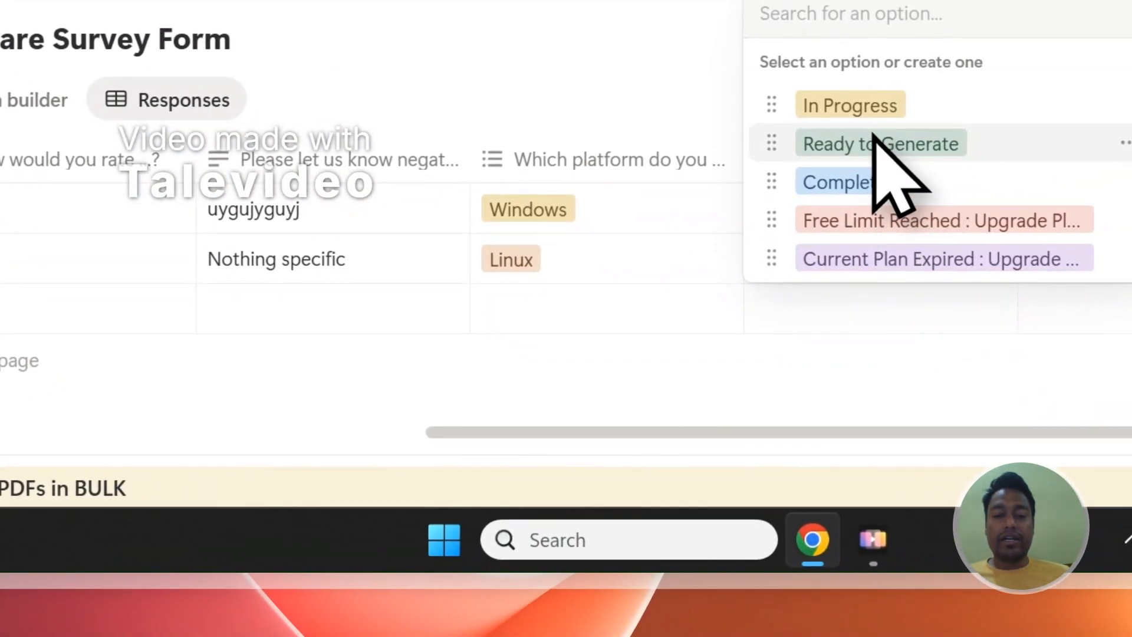
click(874, 144)
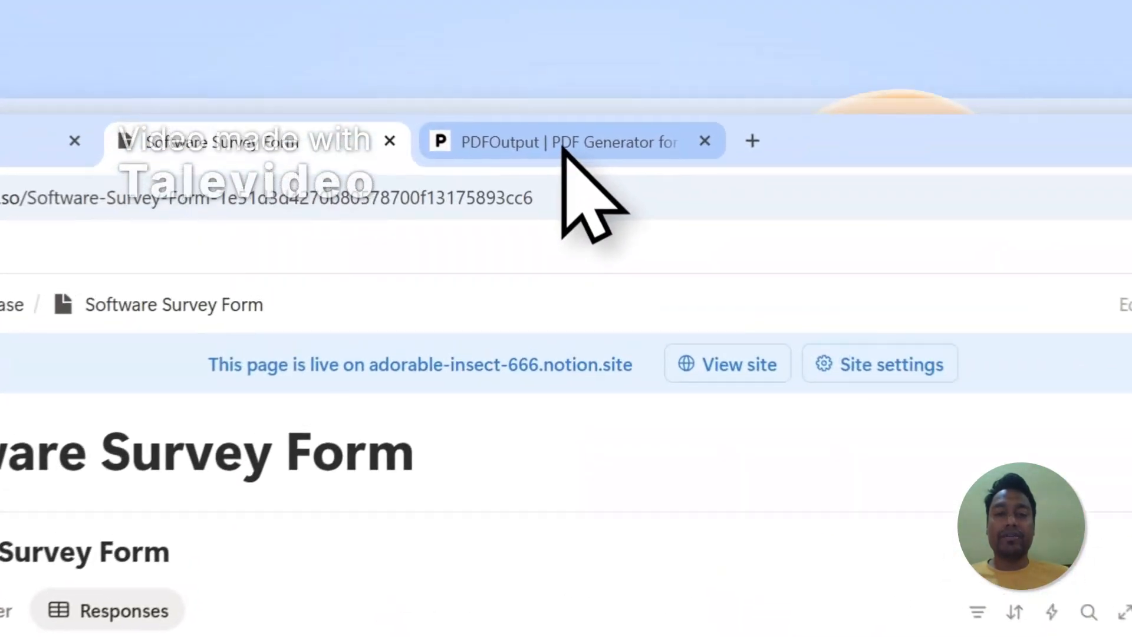
Step: Check the PDFOutput page, and return to the Notion responses to inspect the new row's GeneratePDF status
click(560, 89)
click(342, 37)
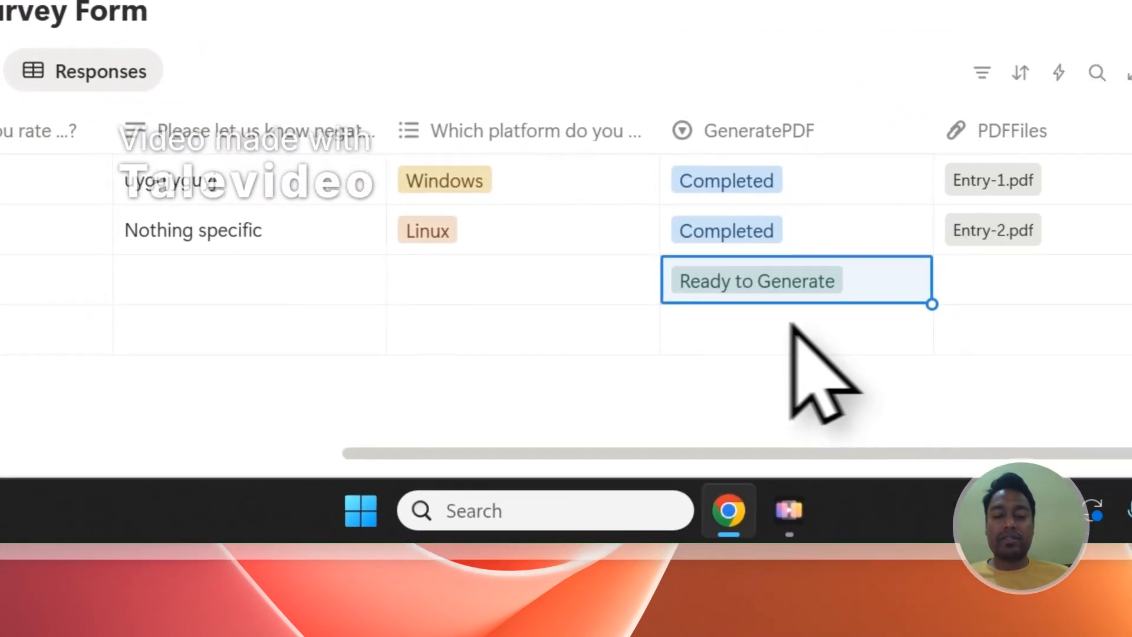
click(678, 436)
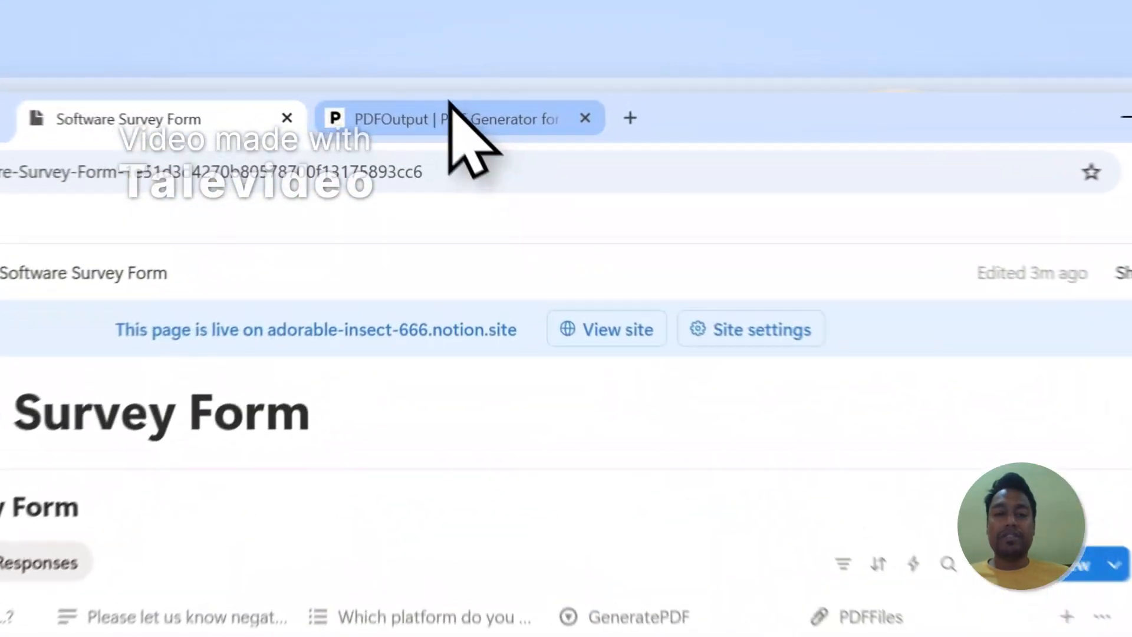
Step: View the support chat in PDFOutput and close it again
click(556, 86)
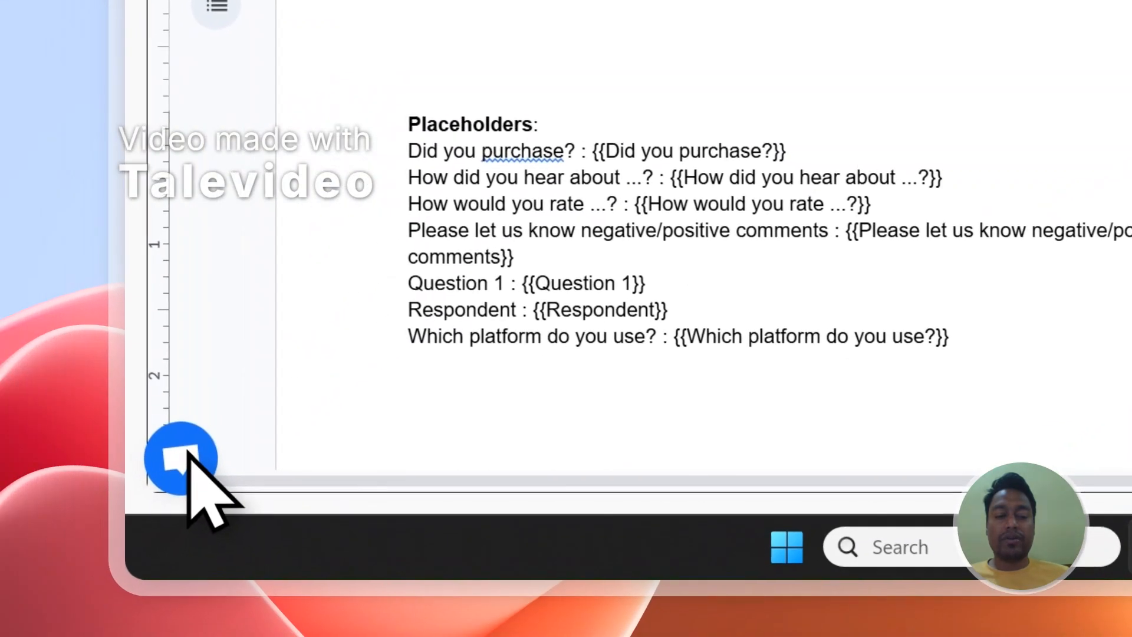
click(172, 462)
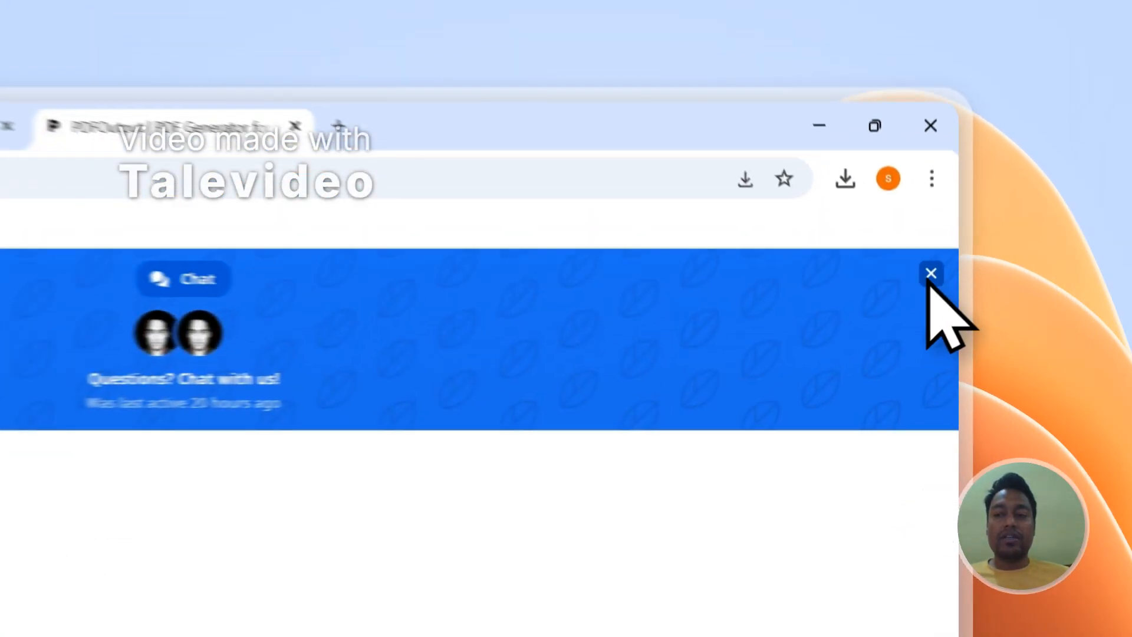
click(988, 169)
Step: Sign out of PDFOutput and open the site's contact page with the Send Message form
click(979, 158)
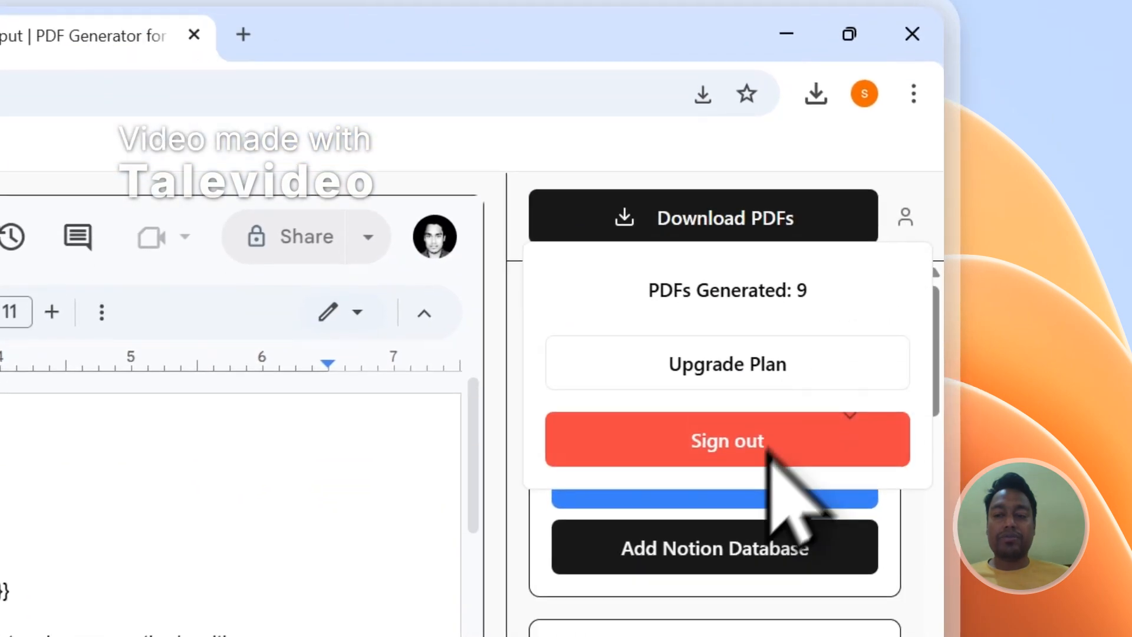
click(749, 320)
drag(938, 89, 947, 560)
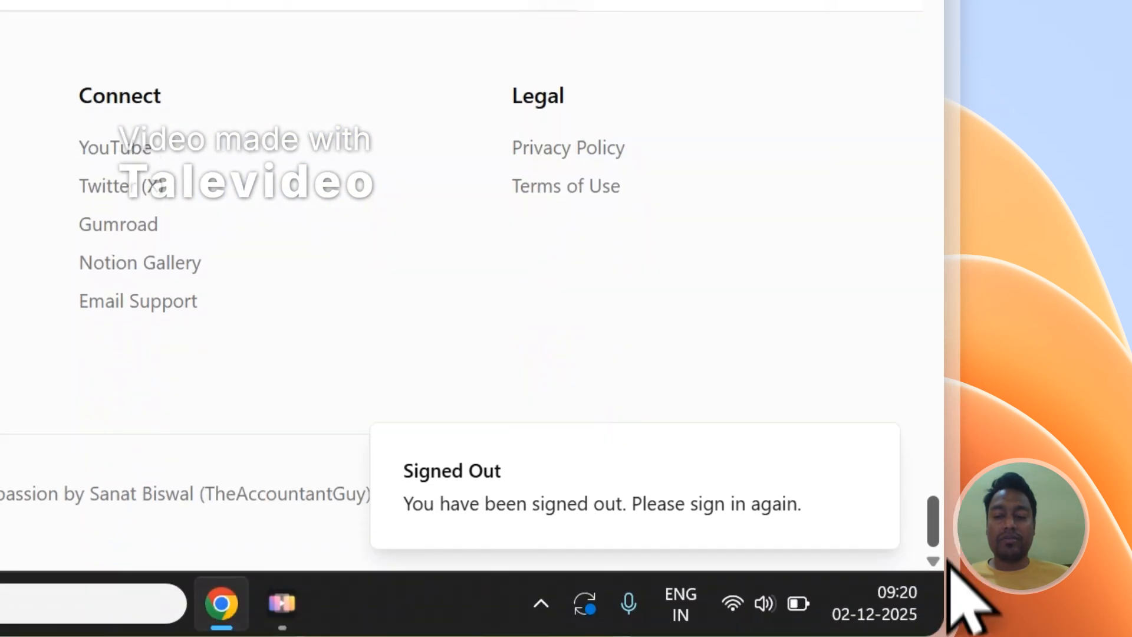
click(248, 207)
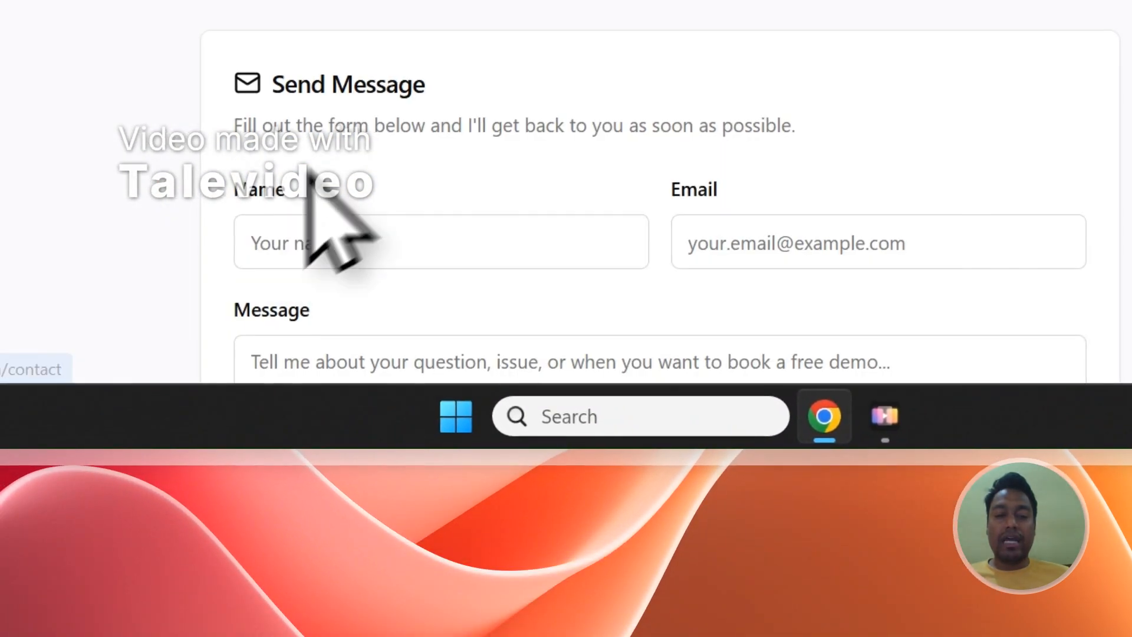
scroll(497, 34, down, 1)
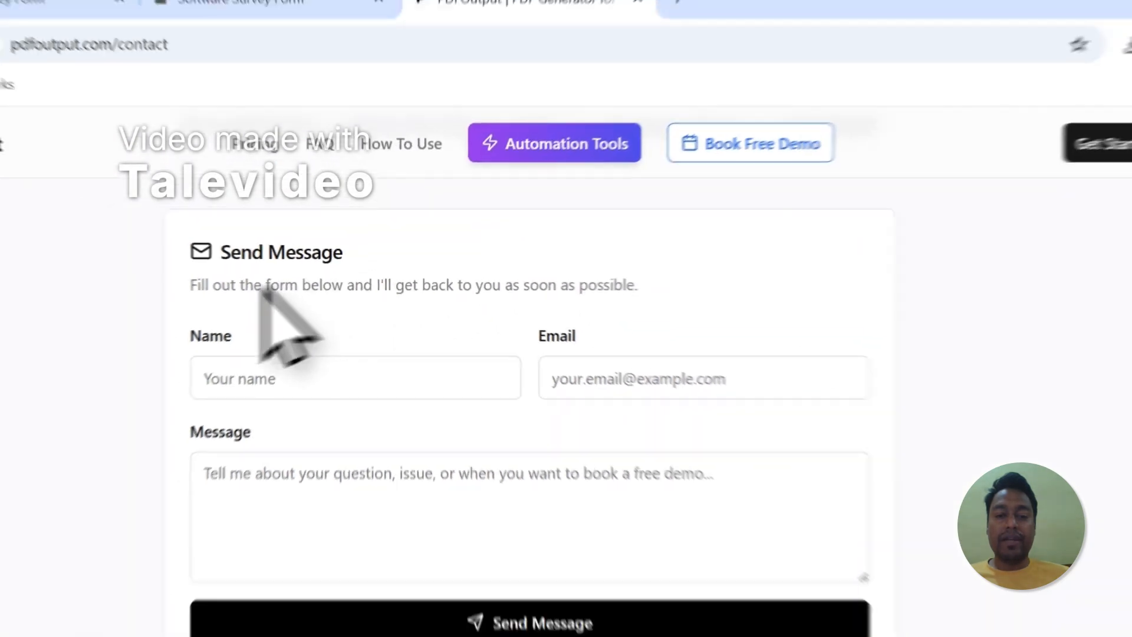